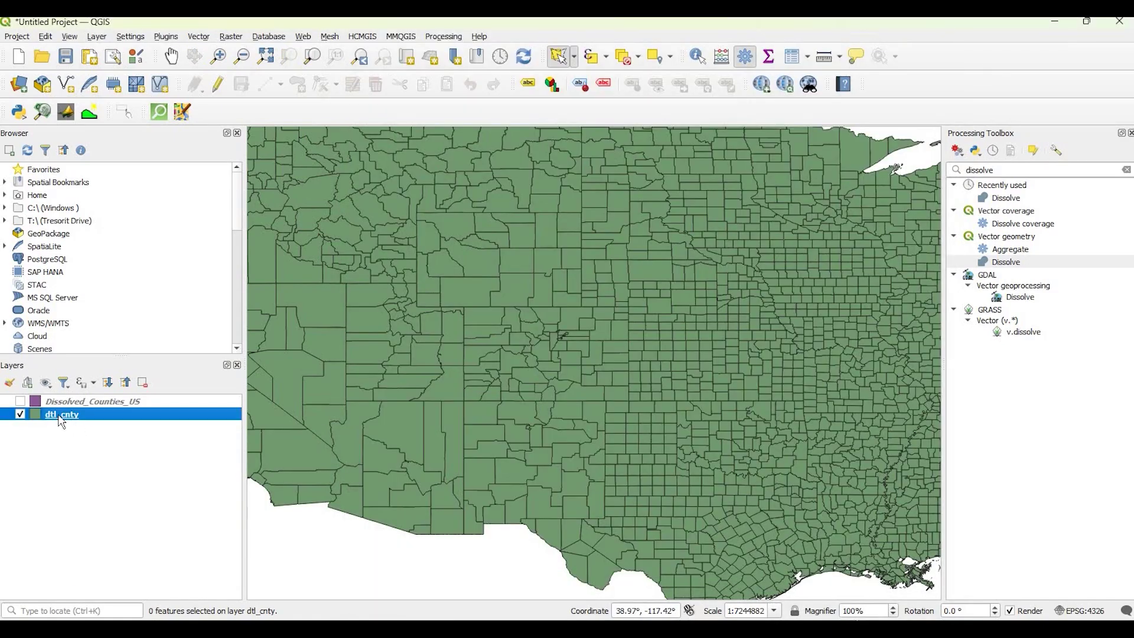
Open the dtl_cnty attribute table and start a Select by Expression using the STATE_NAME field.
right_click(61, 416)
click(136, 271)
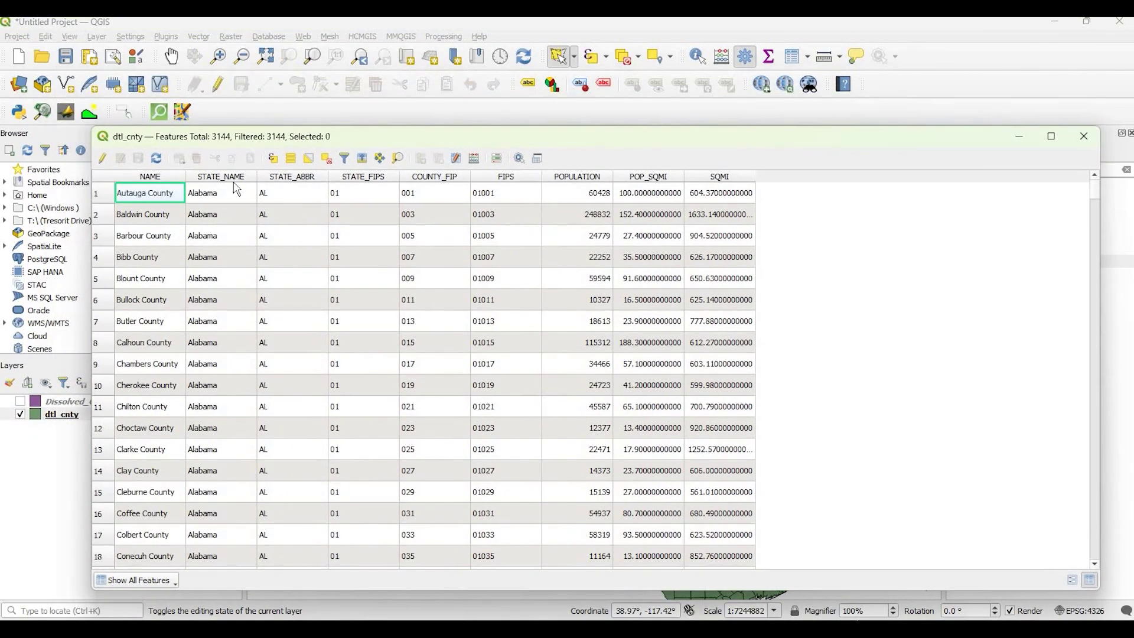
click(273, 158)
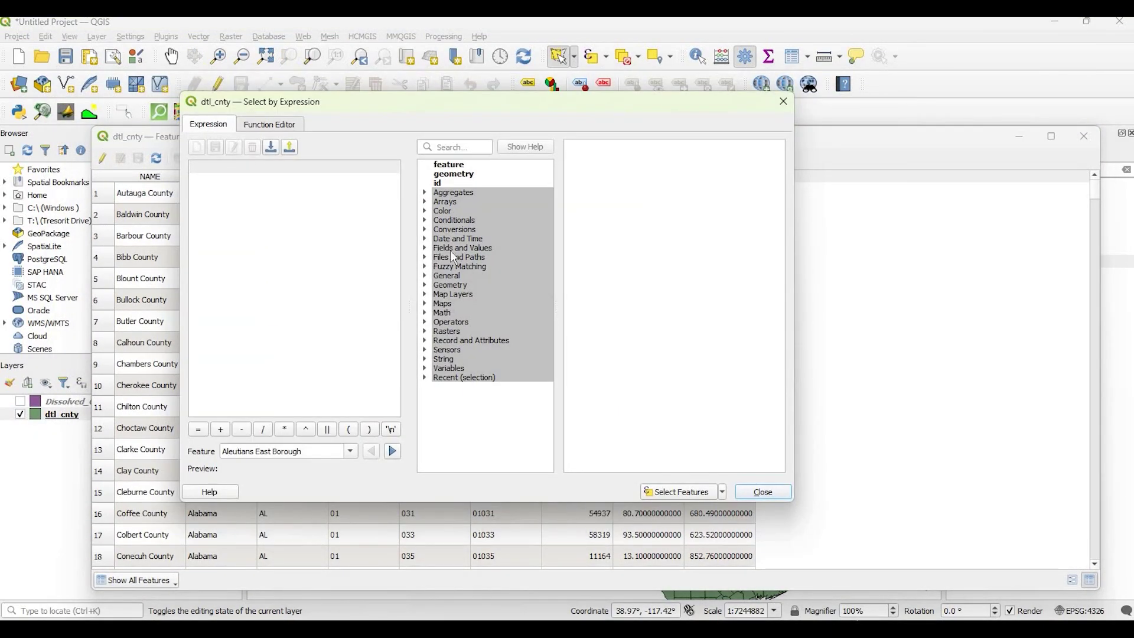
double_click(449, 248)
double_click(455, 358)
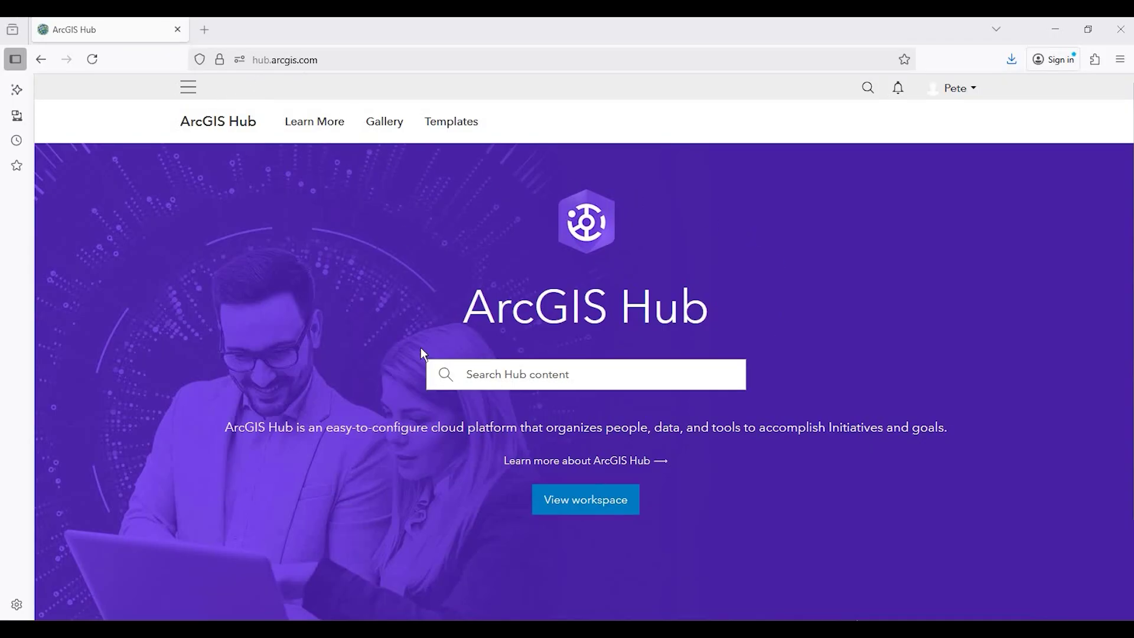
Search Hub for 'usa counties' and download the USA Census Counties dataset as a shapefile.
click(497, 376)
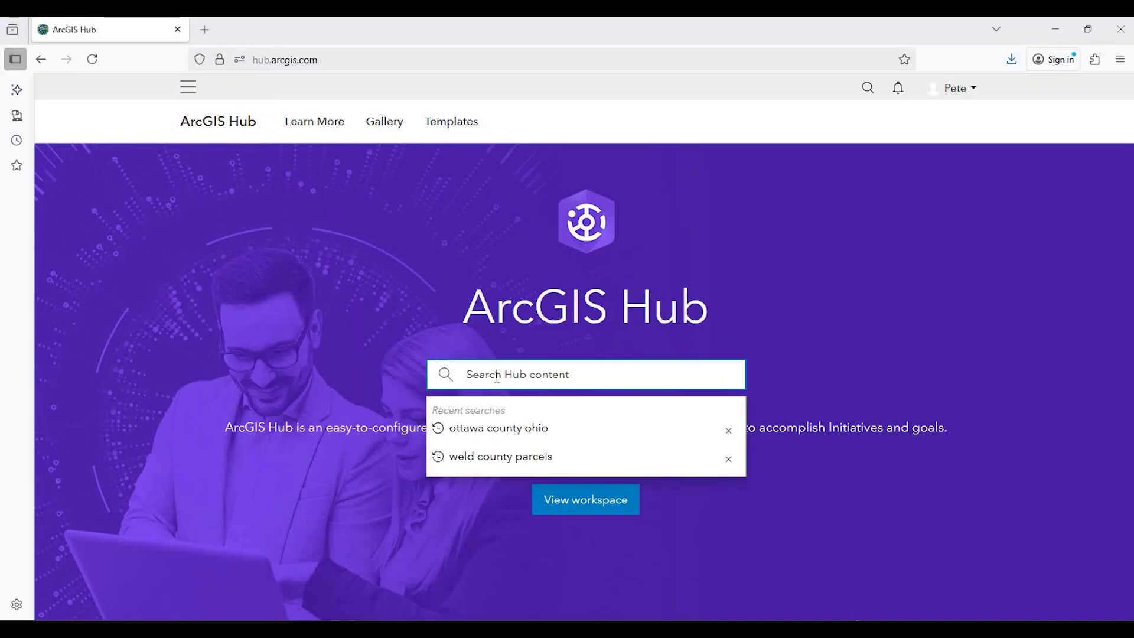
text(usa counties)
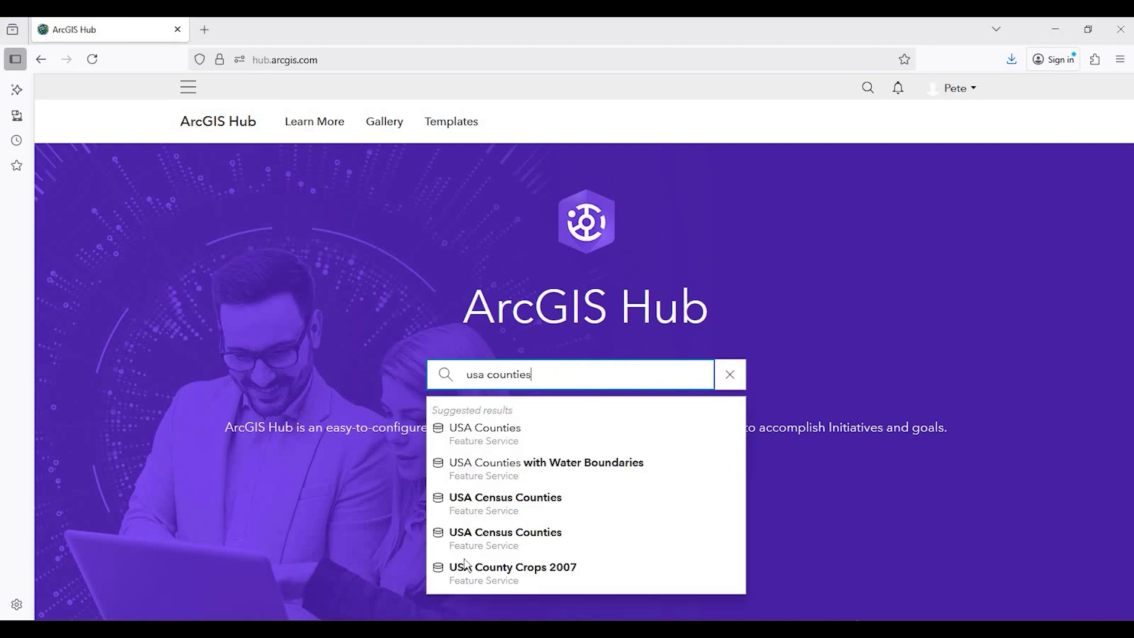
click(509, 495)
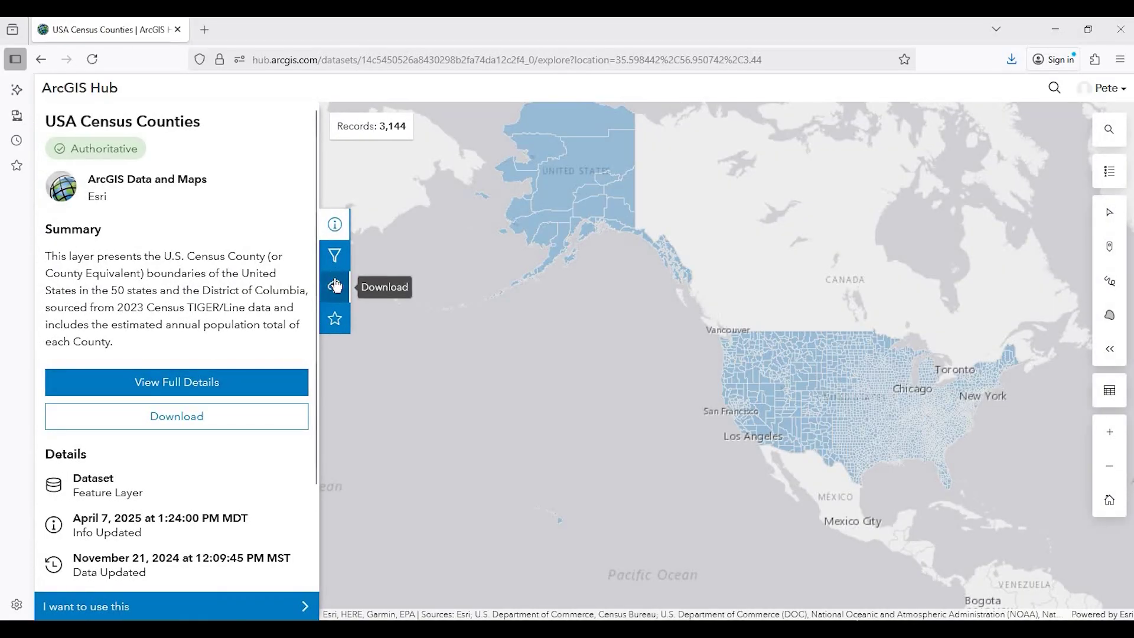
click(229, 419)
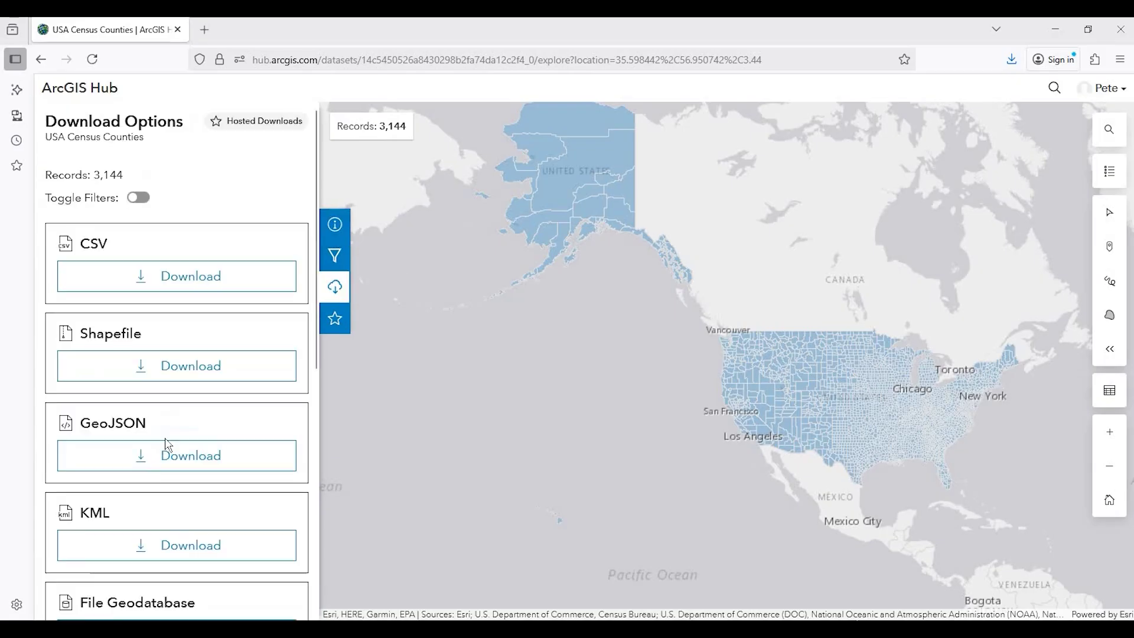
click(187, 367)
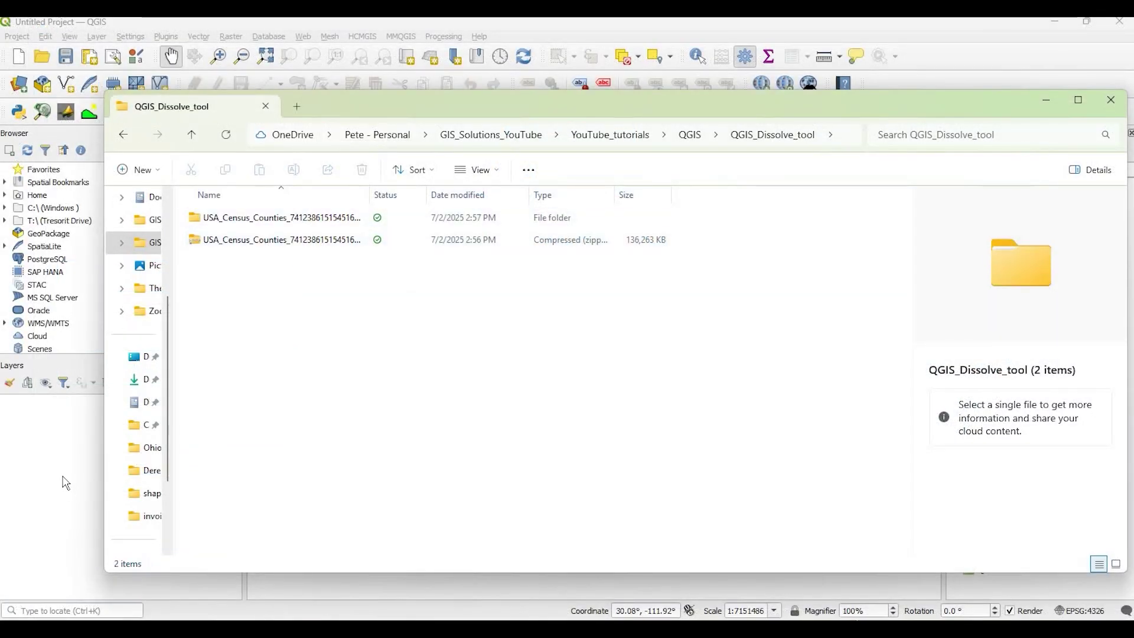
key(alt+Tab)
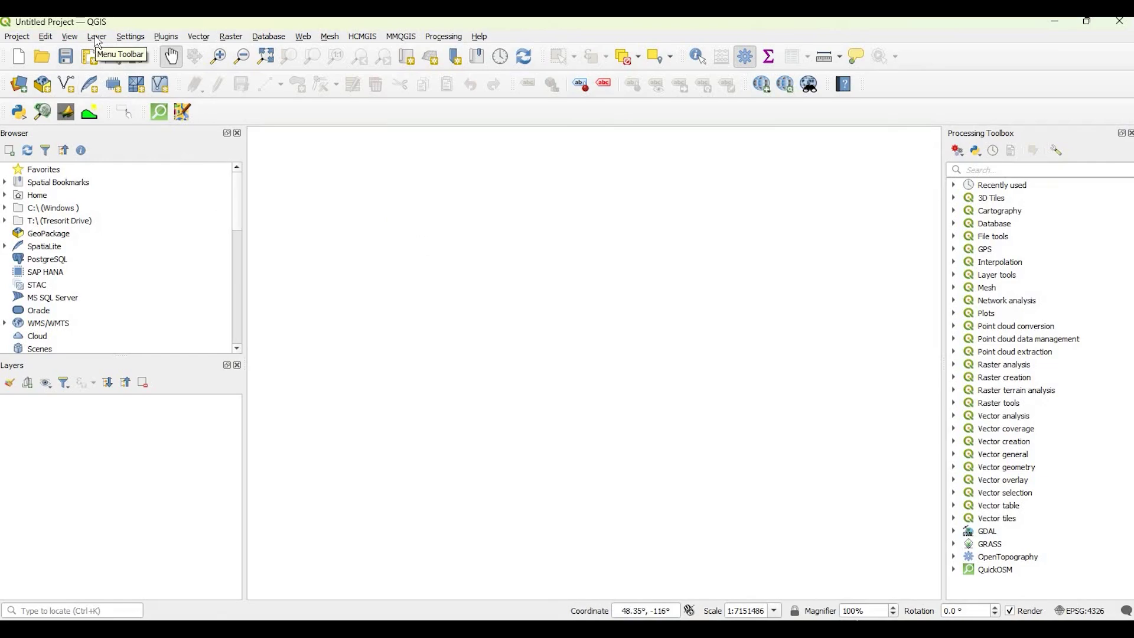
Add the downloaded dtl_cnty.shp shapefile to the project as a vector layer.
key(alt+l)
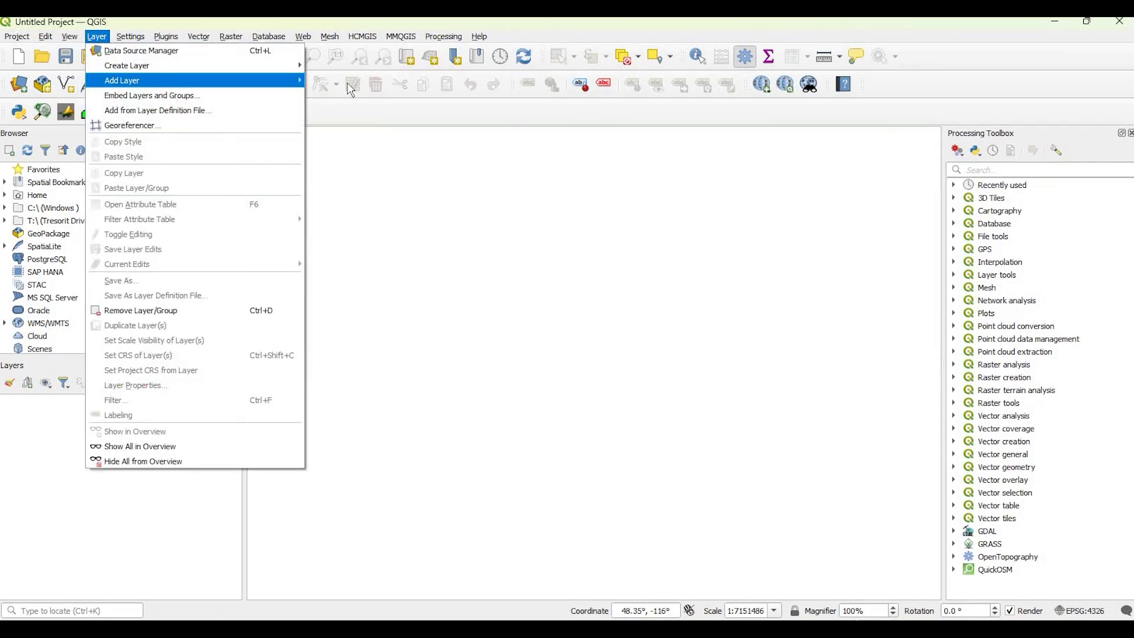
mouse_move(257, 82)
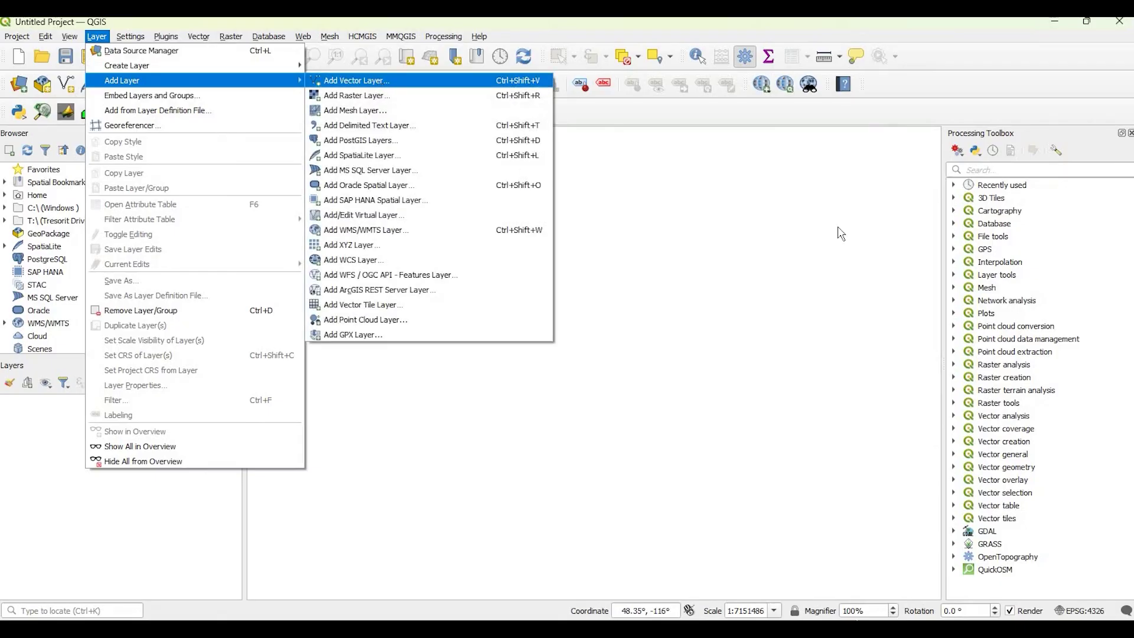
key(Return)
click(818, 227)
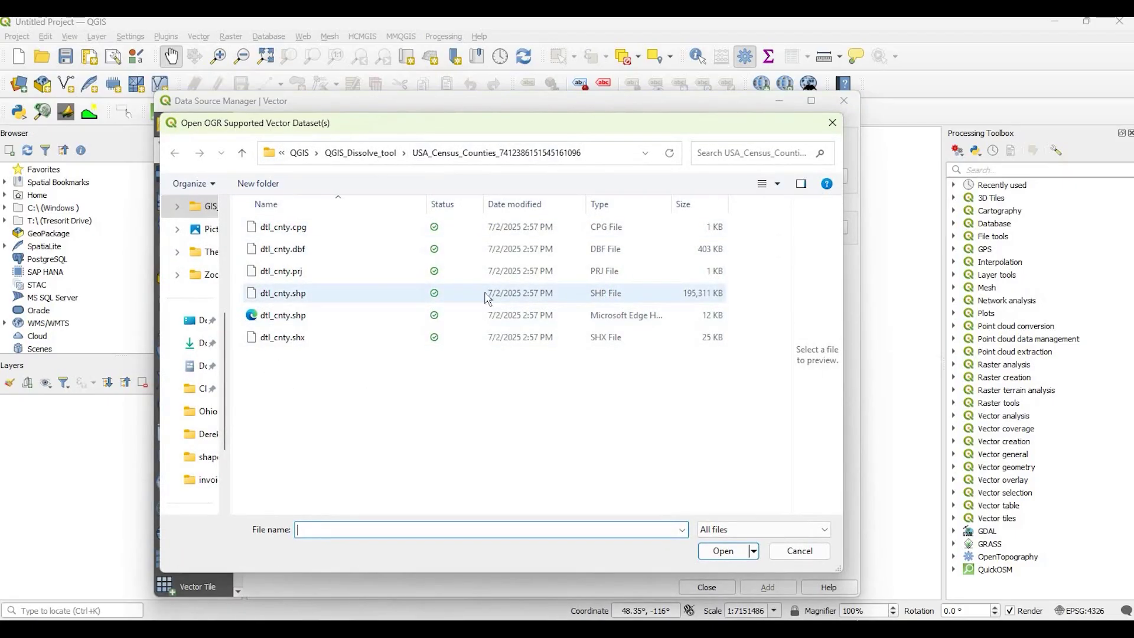
click(291, 296)
click(722, 556)
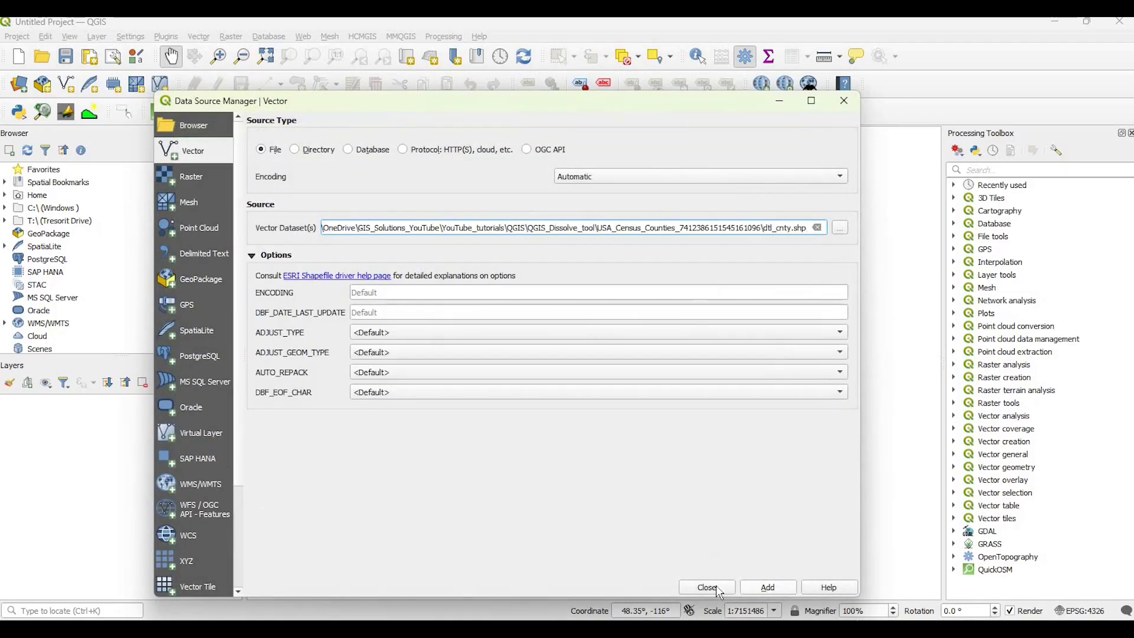
key(Return)
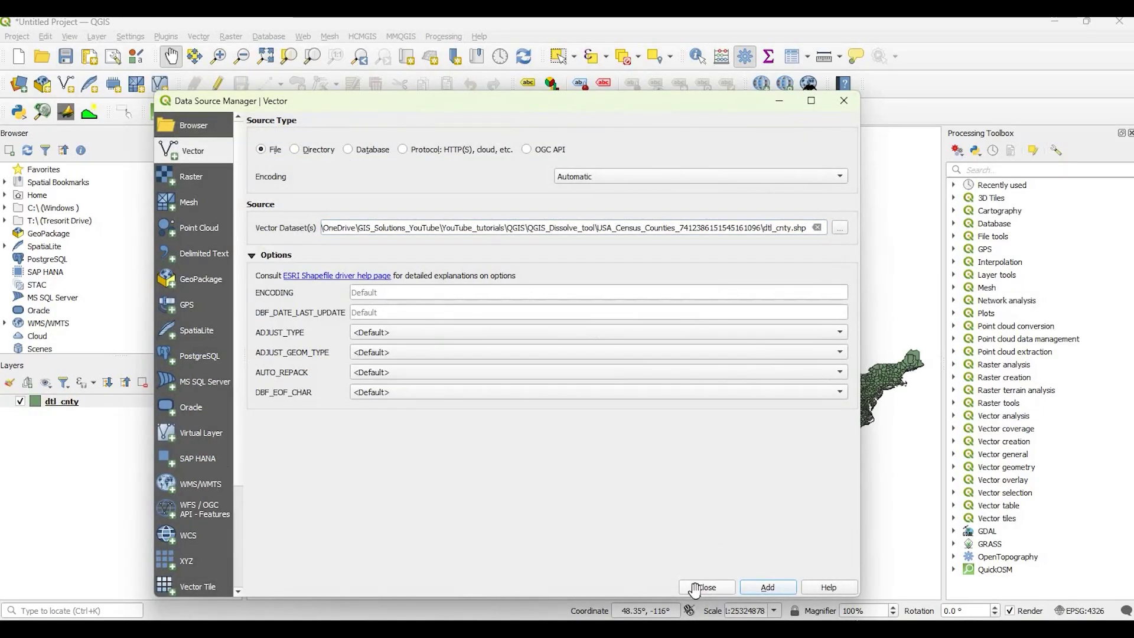
click(697, 587)
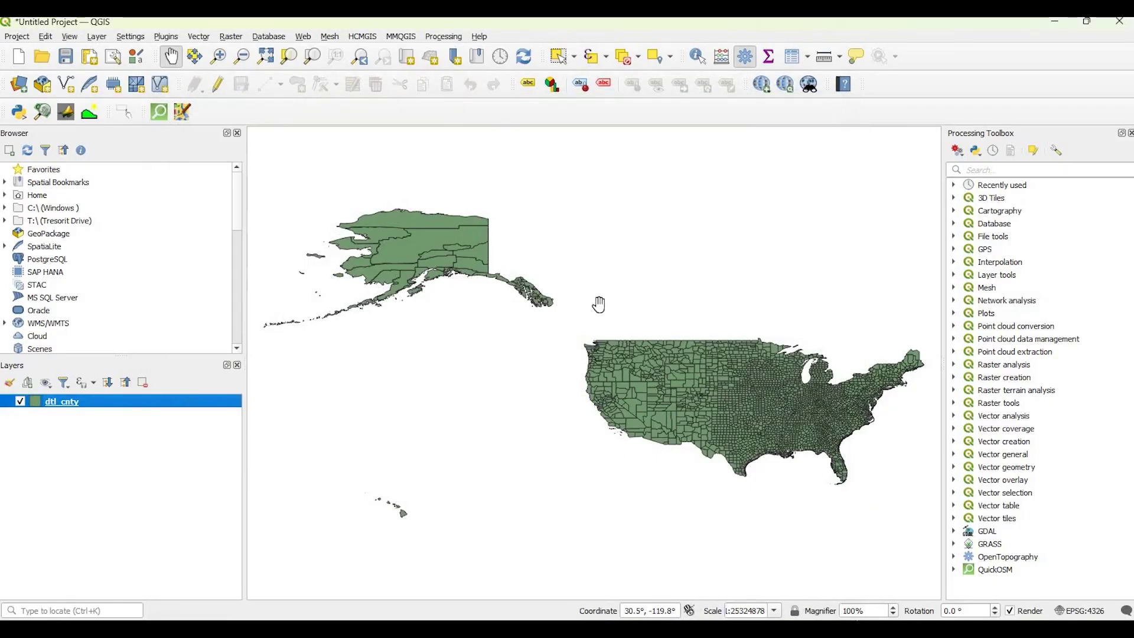
Pan and zoom the map onto the counties of the central United States.
drag(850, 425, 791, 421)
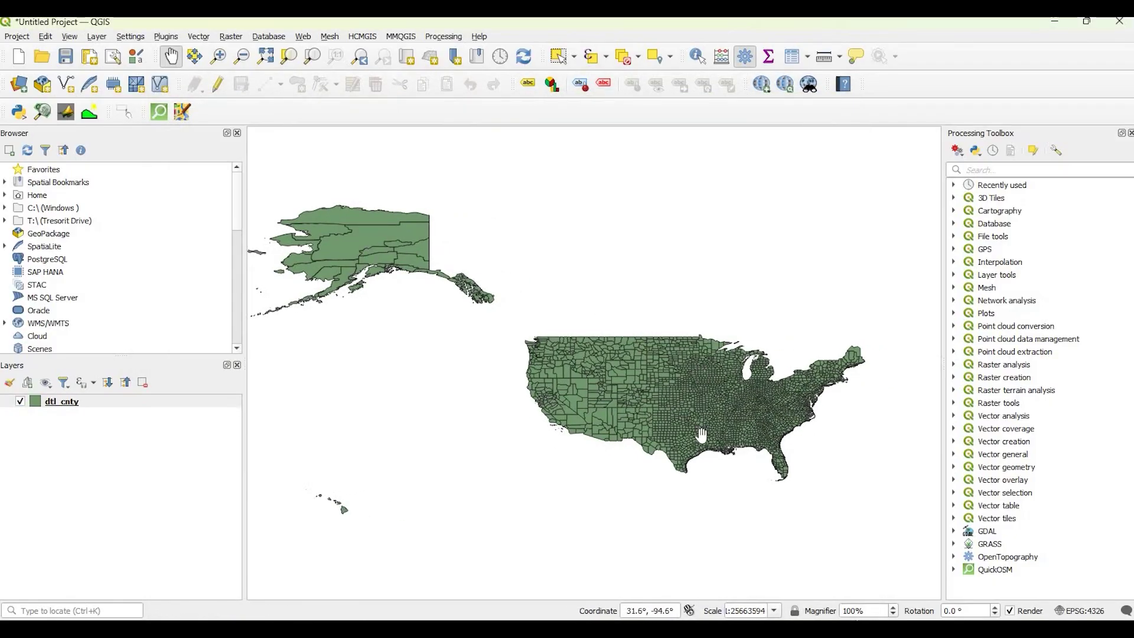
scroll(684, 431, up, 1)
scroll(650, 425, up, 1)
scroll(609, 453, down, 2)
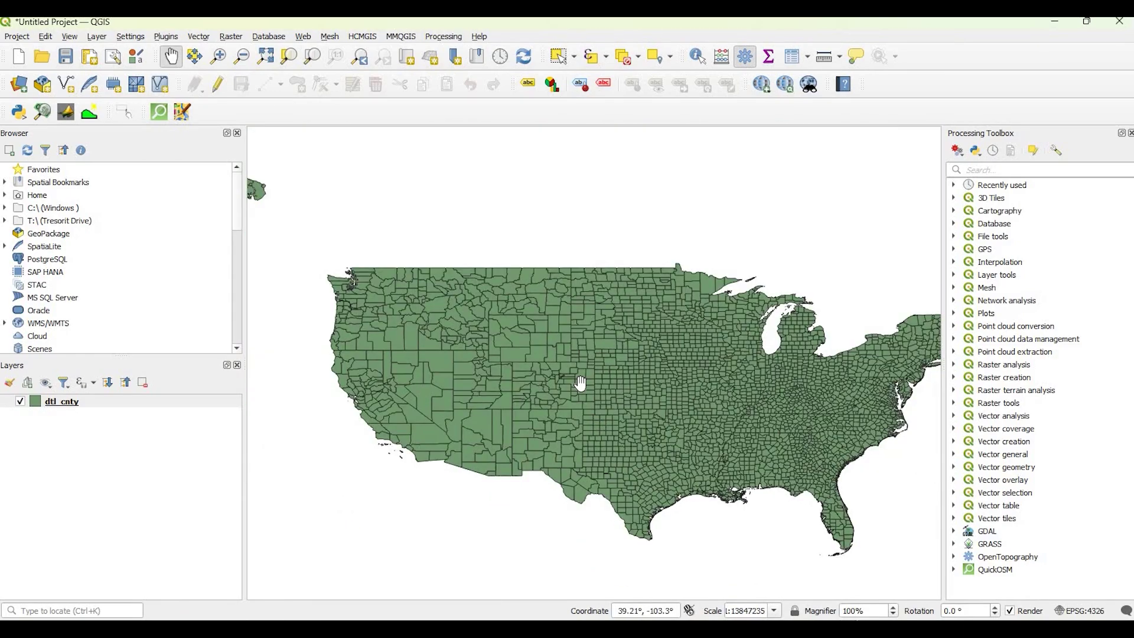
scroll(591, 435, up, 2)
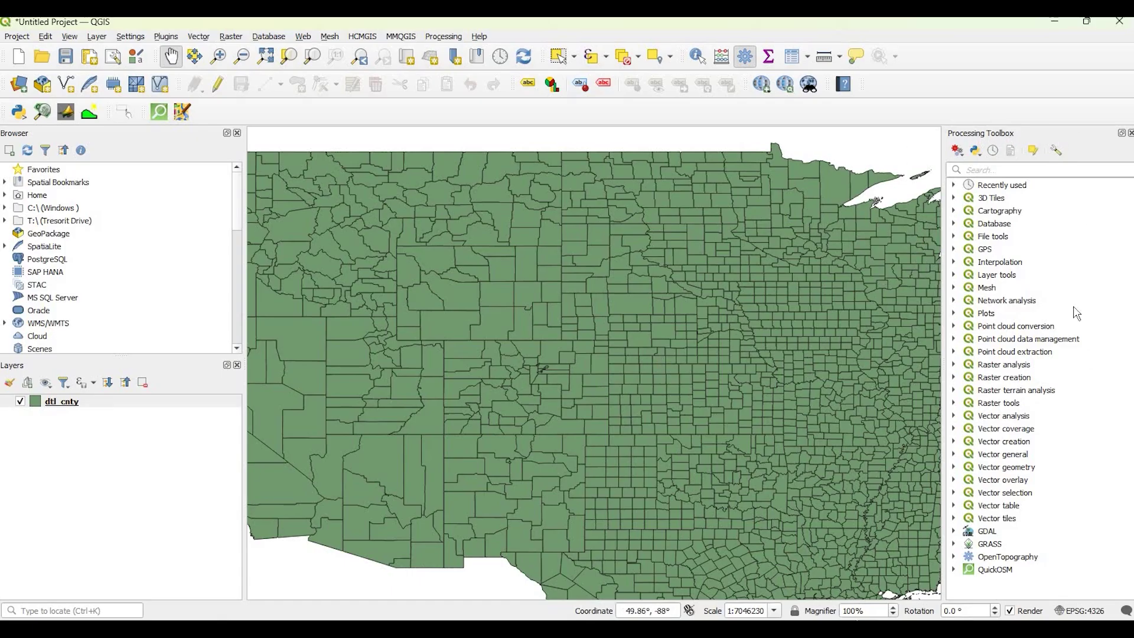
Reopen the Processing Toolbox and search 'diss' to find Vector geometry > Dissolve.
click(1130, 133)
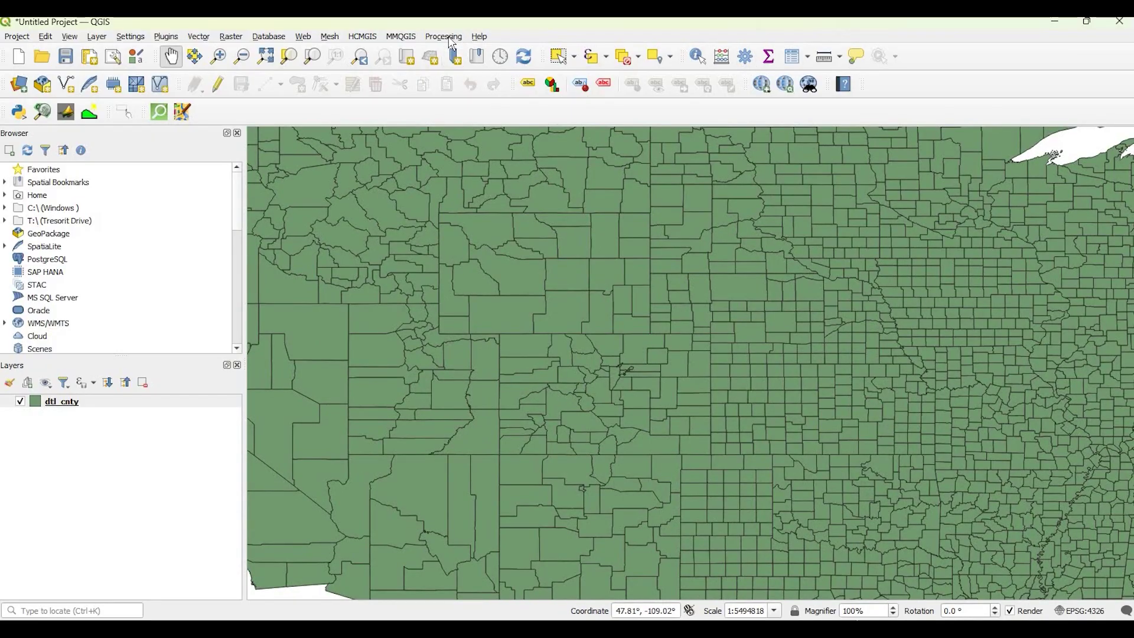
click(444, 37)
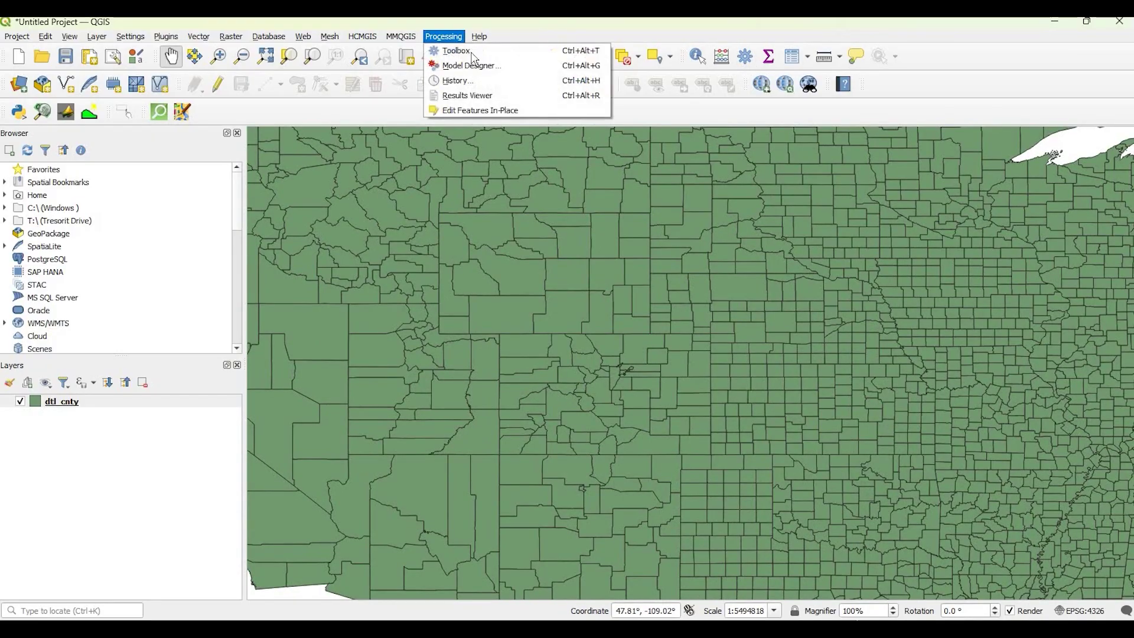
key(Return)
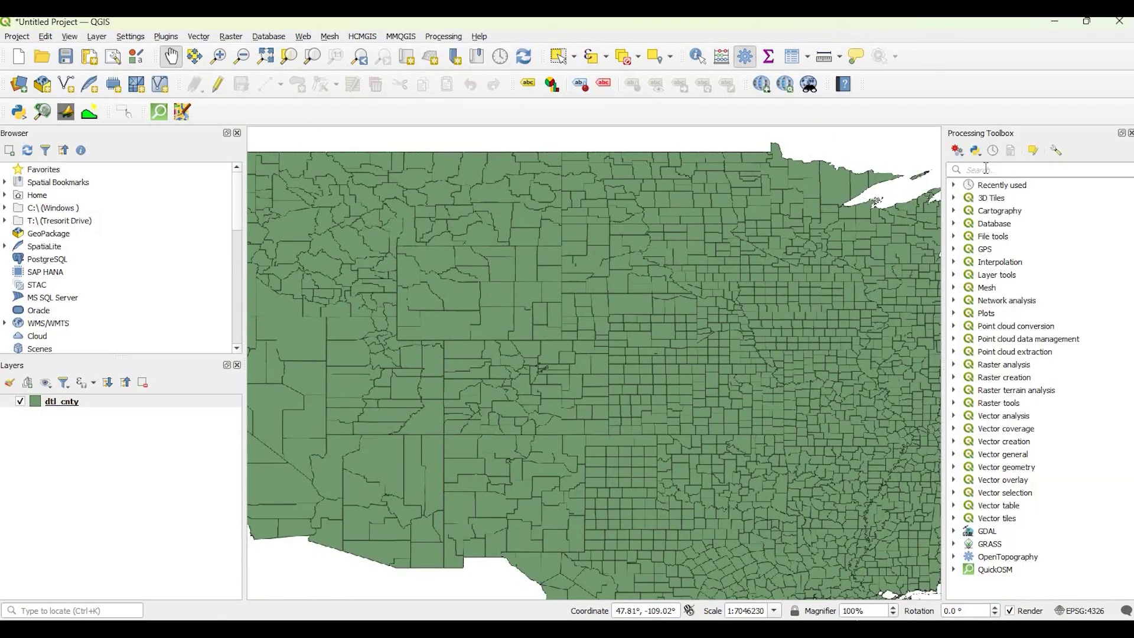
click(985, 169)
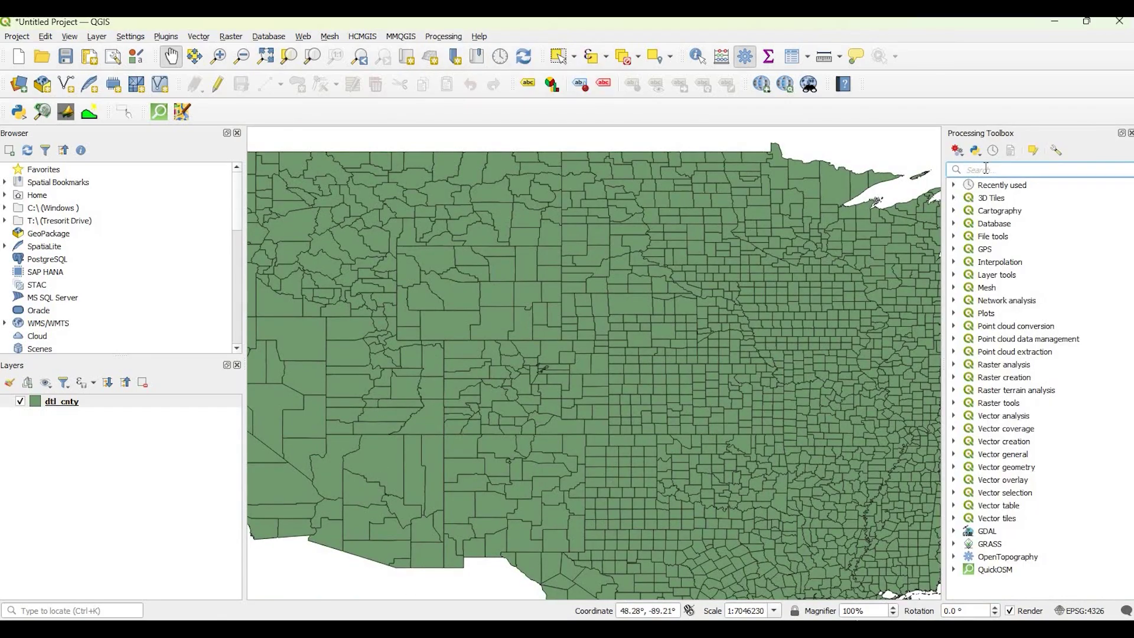
text(dissolve)
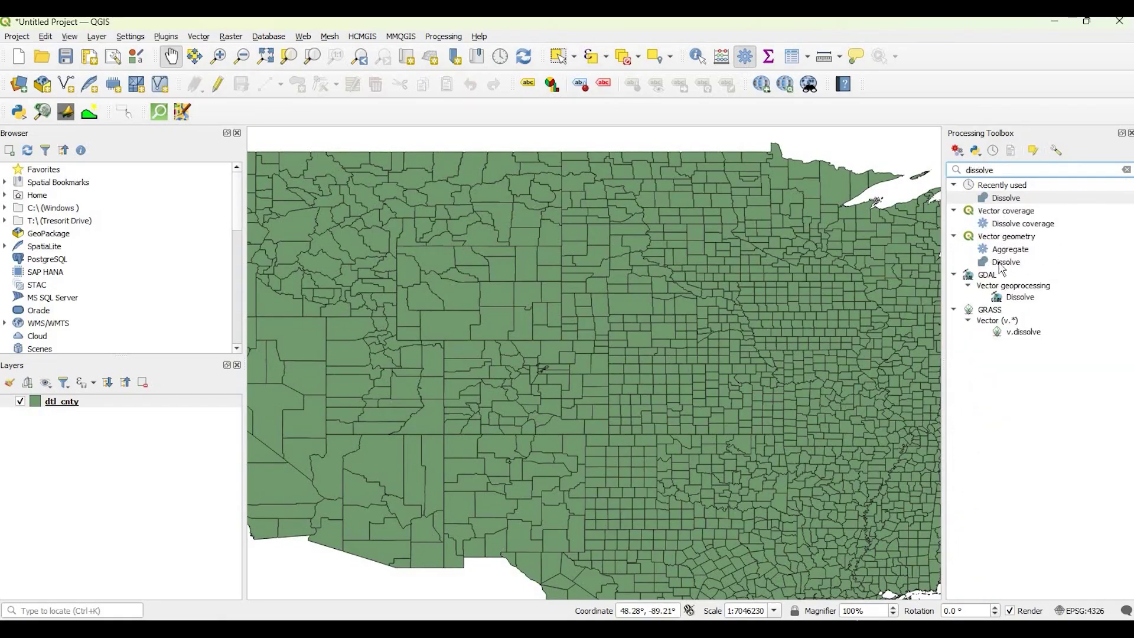
click(1003, 261)
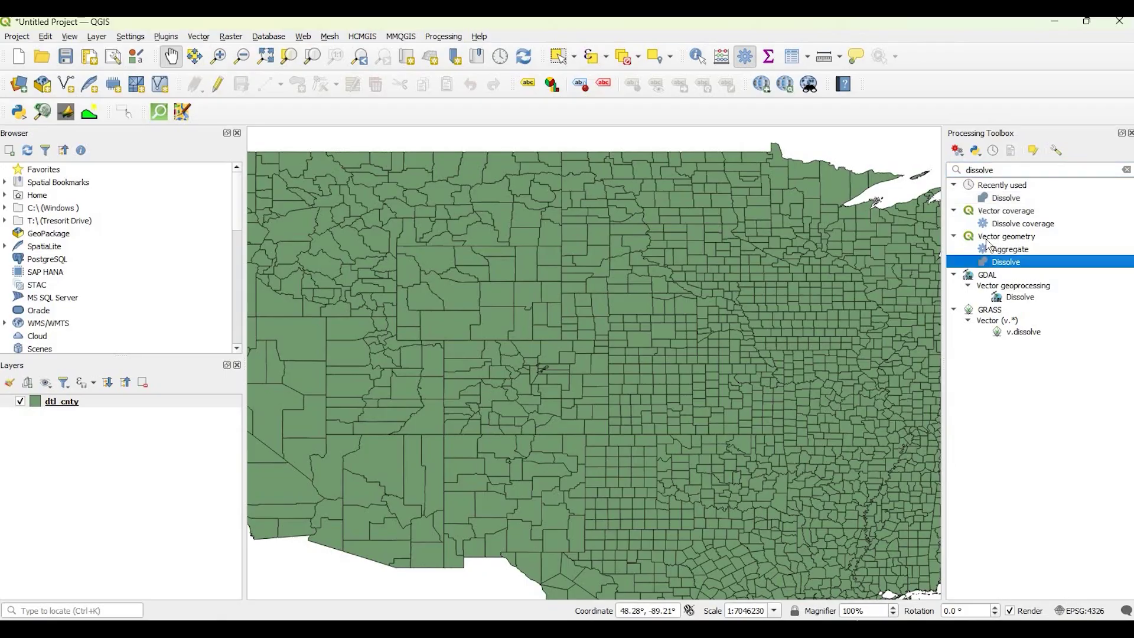
Open the Dissolve tool, confirm dtl_cnty as input layer, then close it.
double_click(1003, 261)
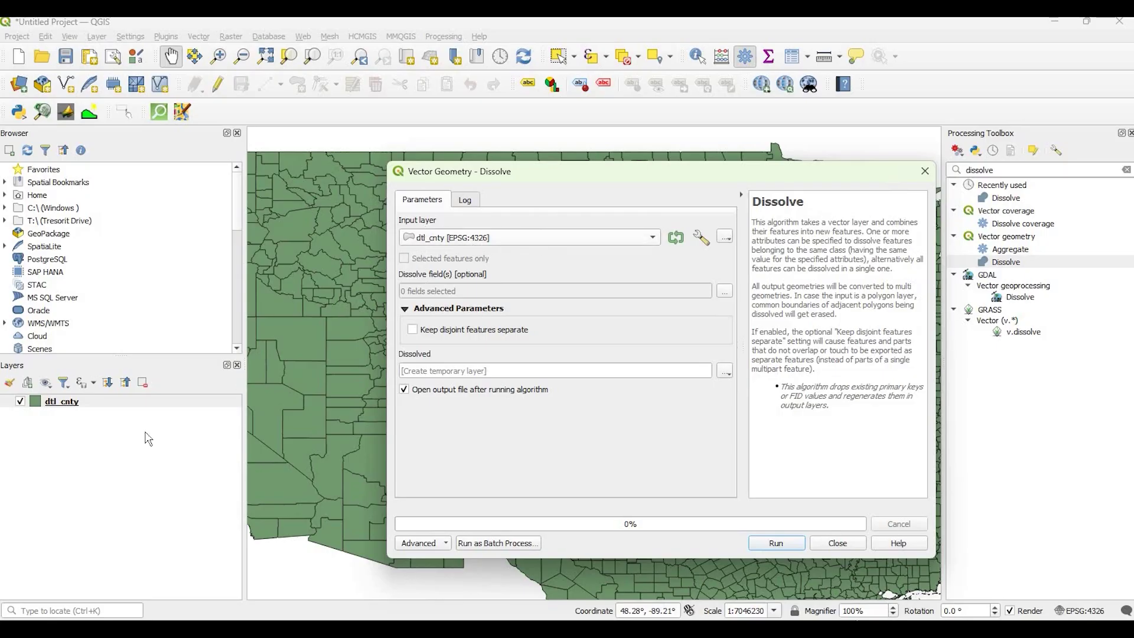
click(654, 239)
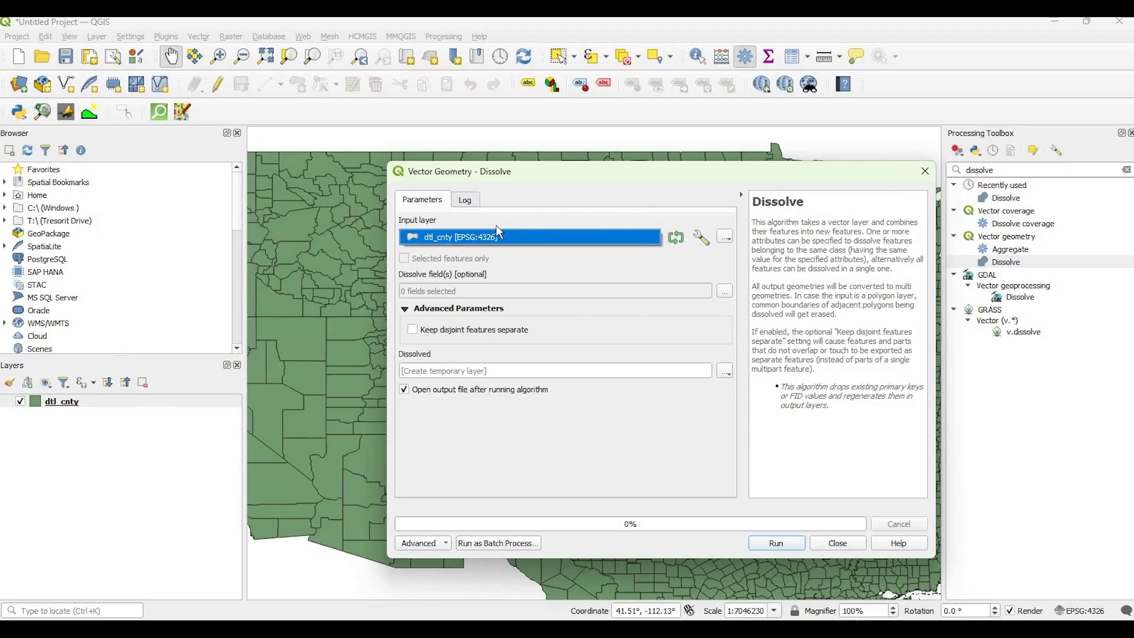
click(597, 237)
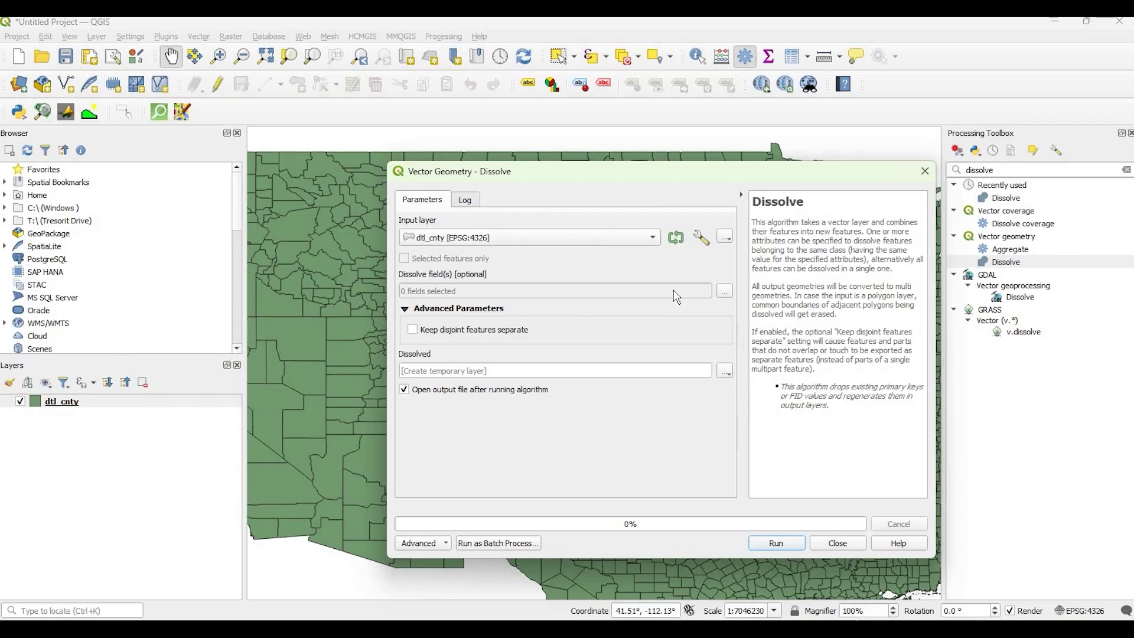
click(837, 543)
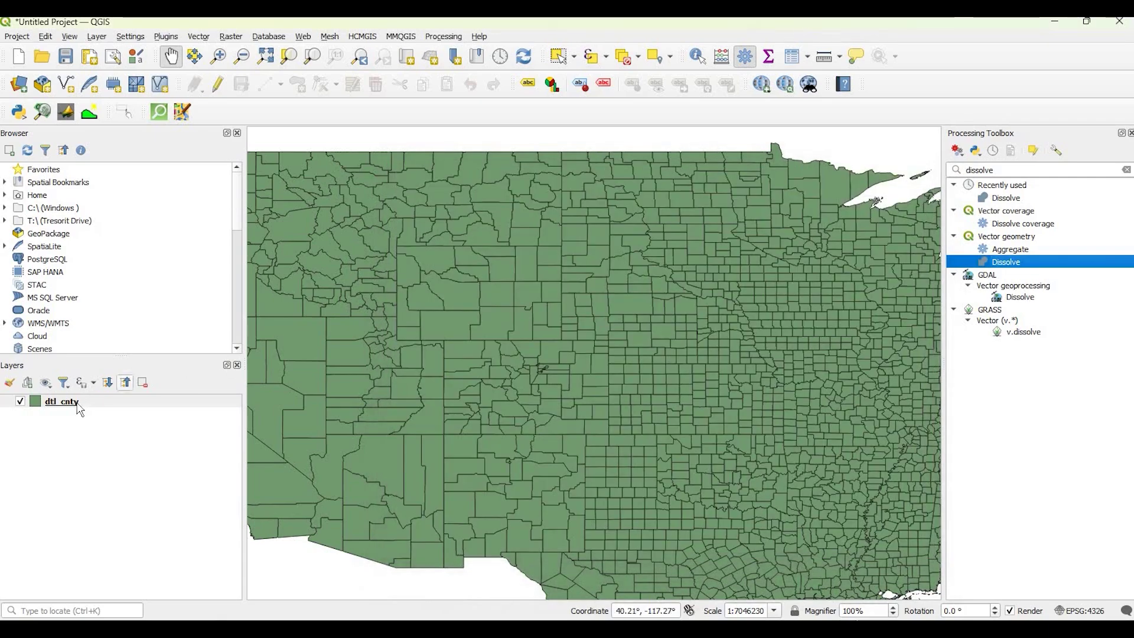
Review the dtl_cnty attribute table of 3144 counties, then close it.
right_click(78, 403)
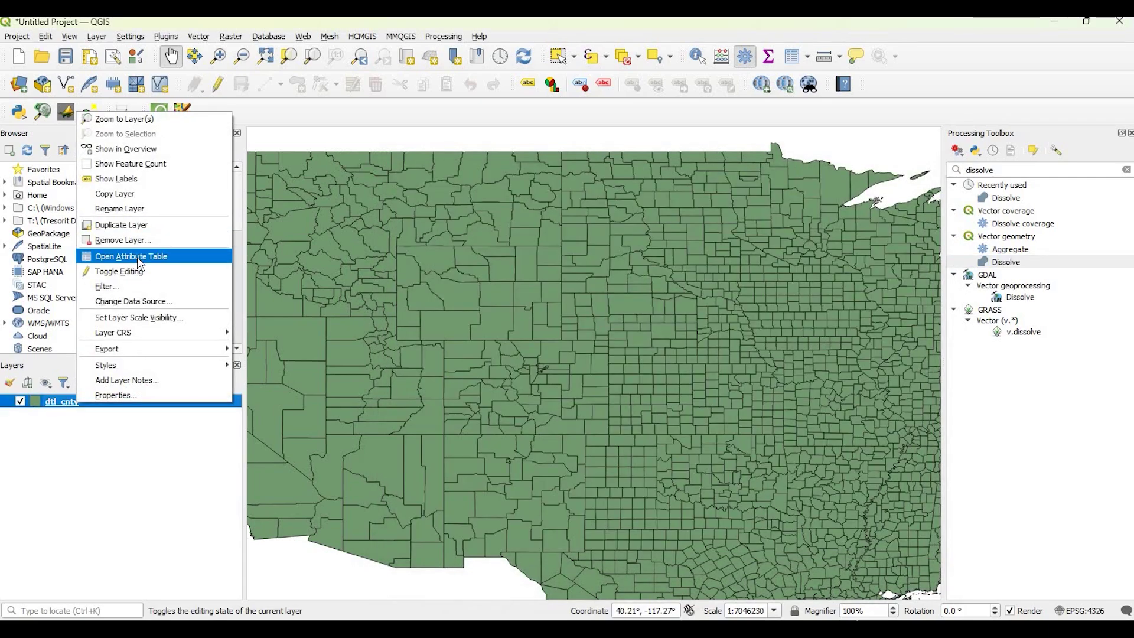
click(171, 255)
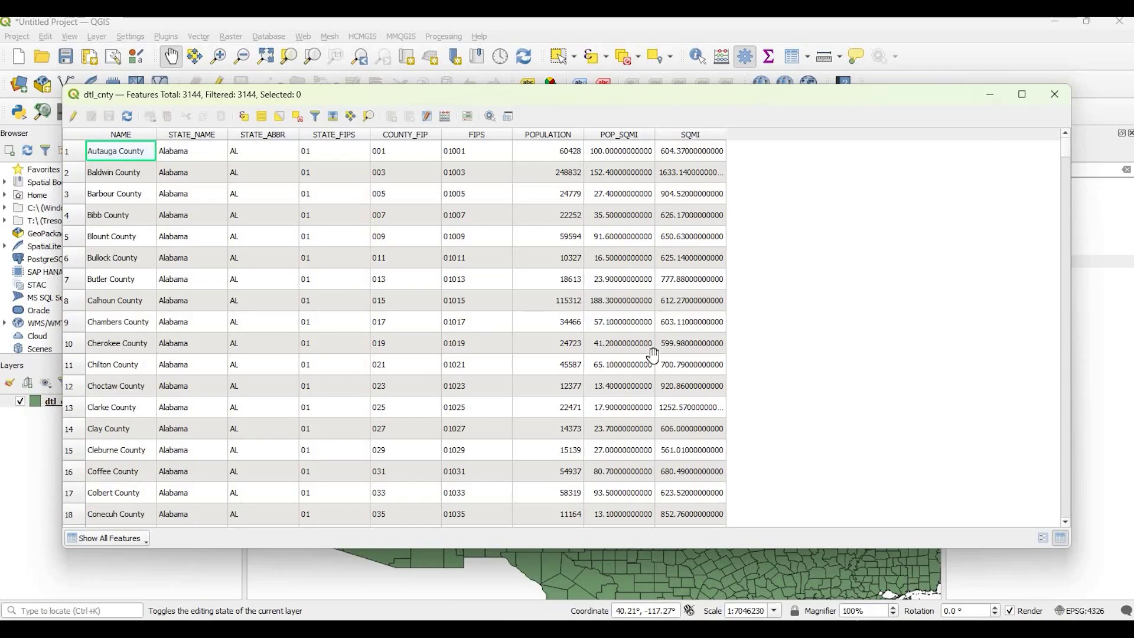
click(1055, 96)
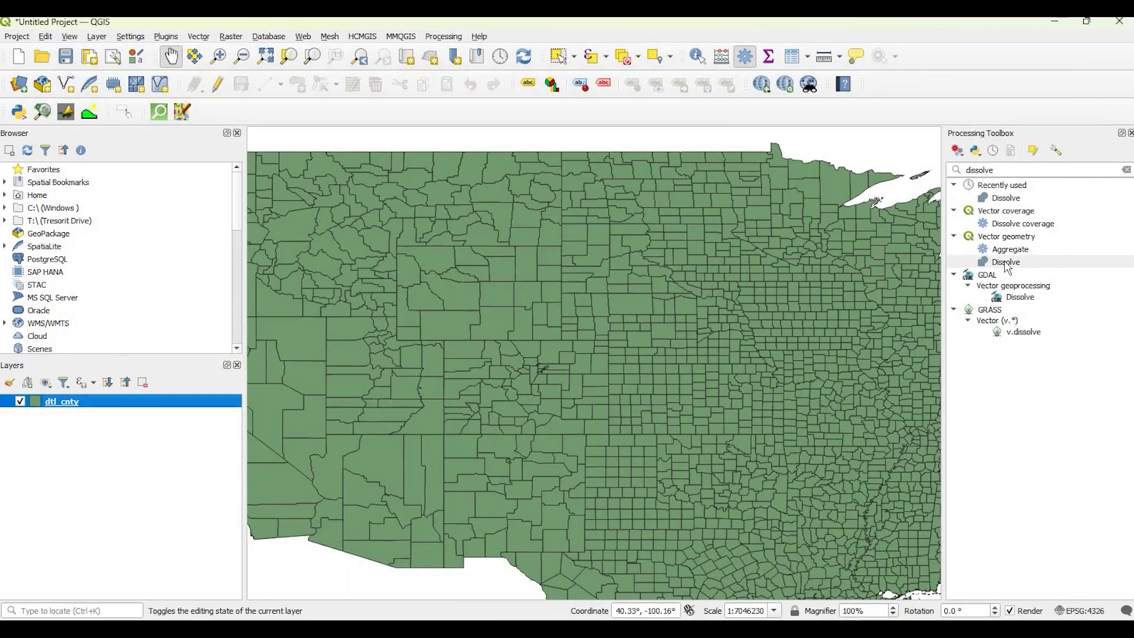
Open Dissolve on dtl_cnty and set STATE_NAME as the dissolve field.
double_click(980, 264)
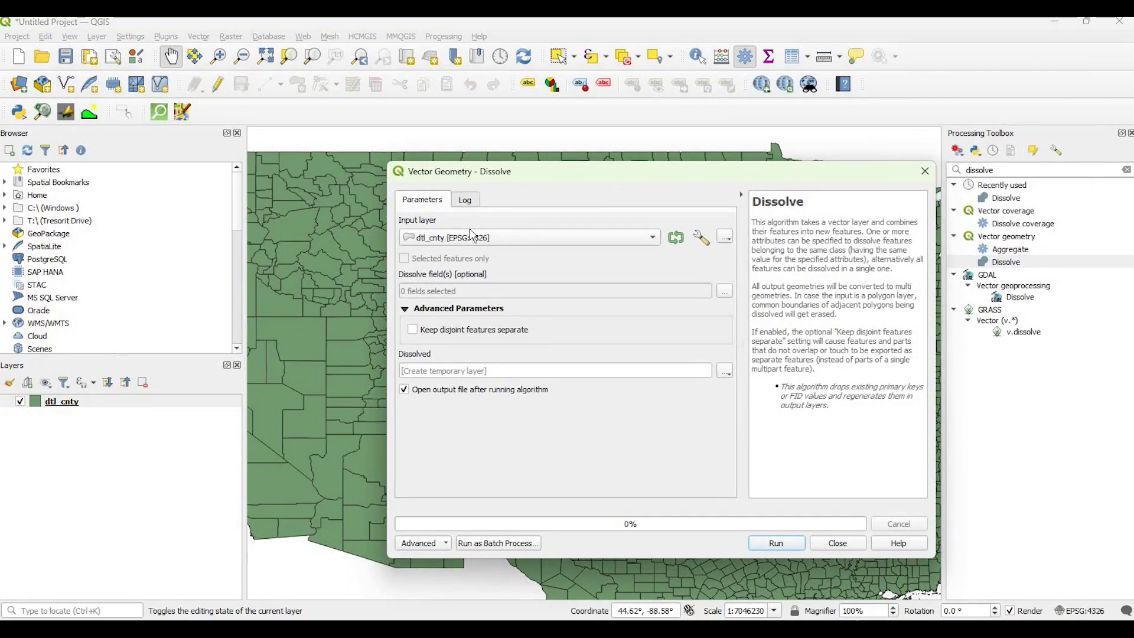
drag(461, 223, 362, 222)
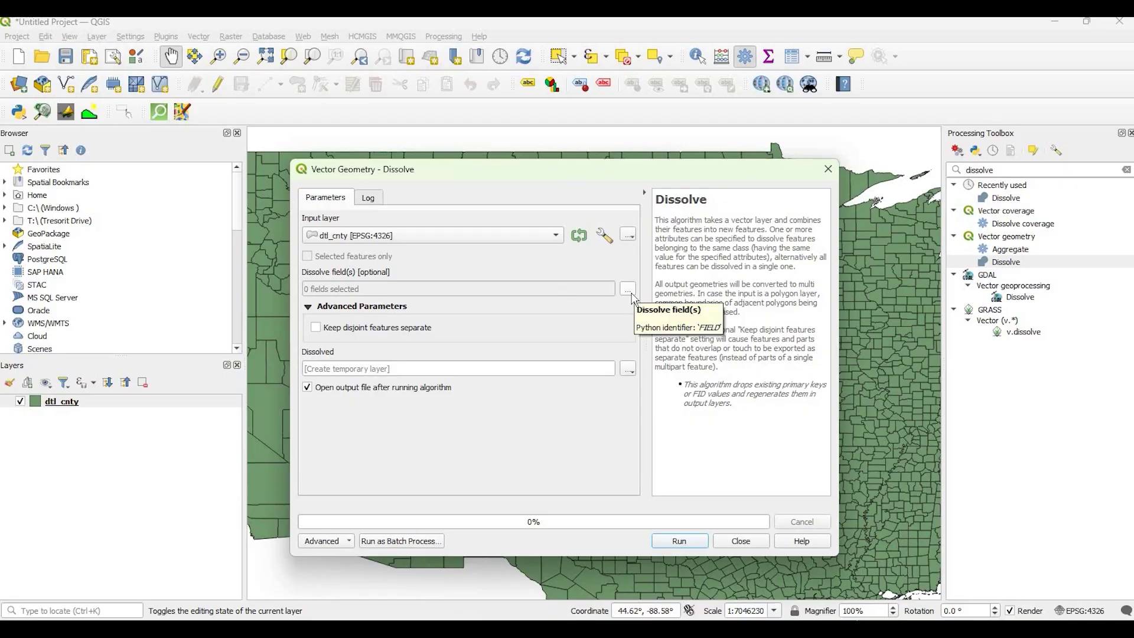
click(628, 288)
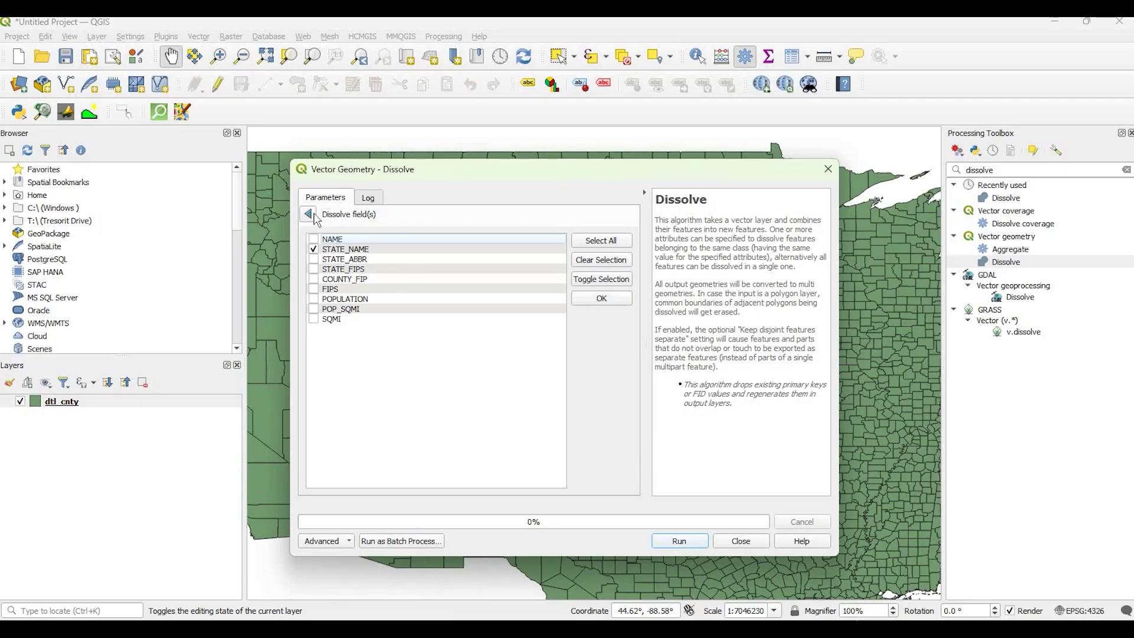
click(312, 215)
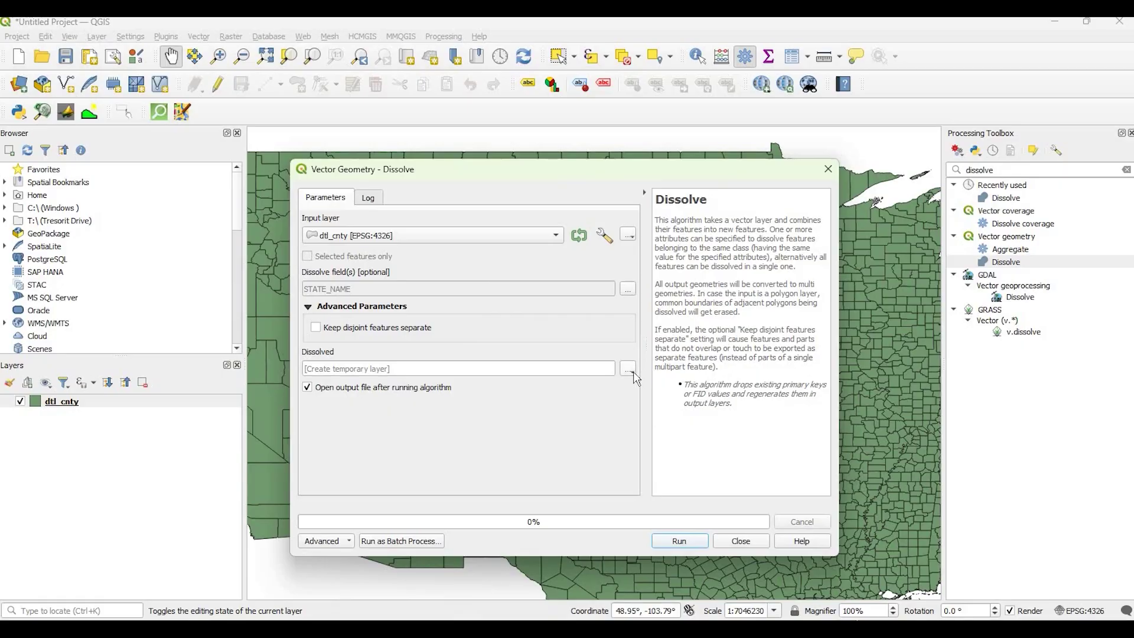
Set the dissolve output to save as the shapefile Dissolved_Counties_US.shp.
click(629, 370)
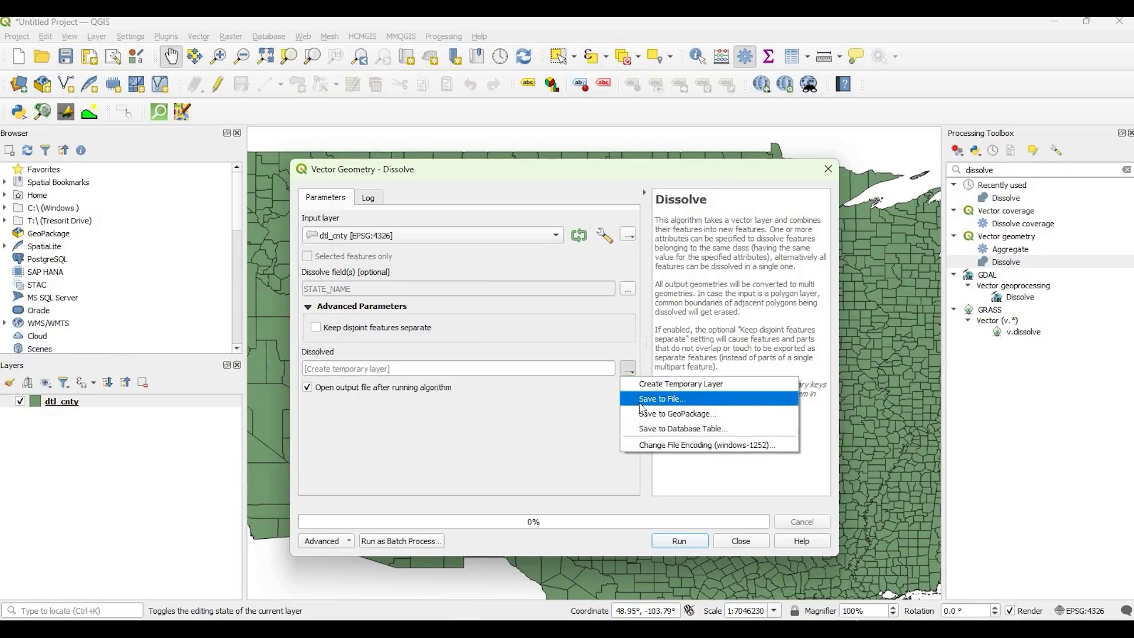
click(641, 400)
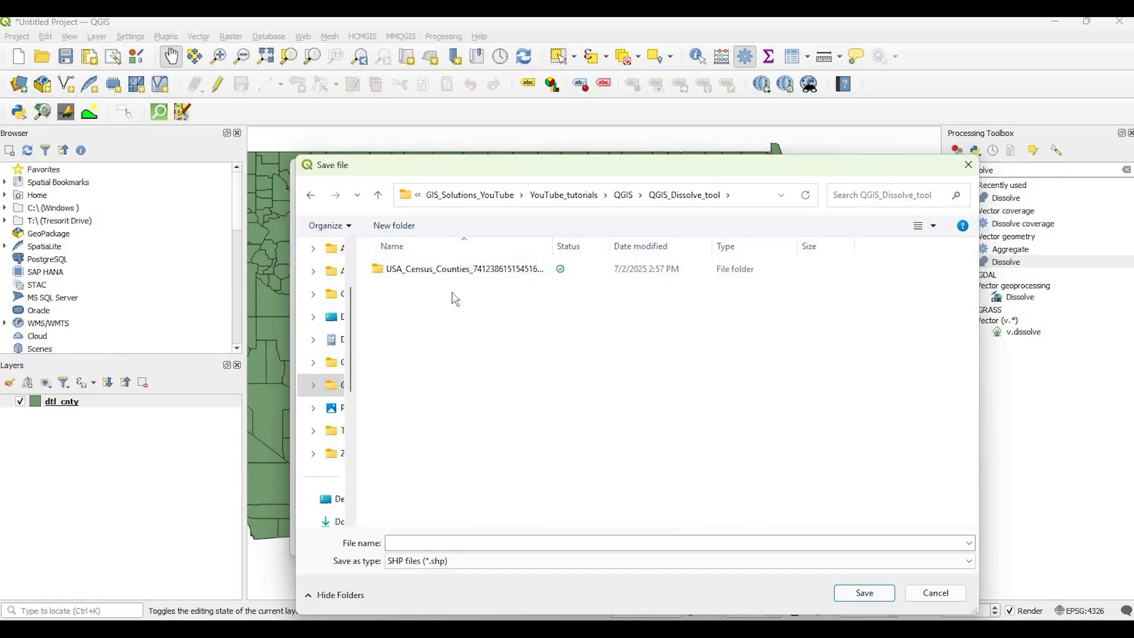
click(423, 543)
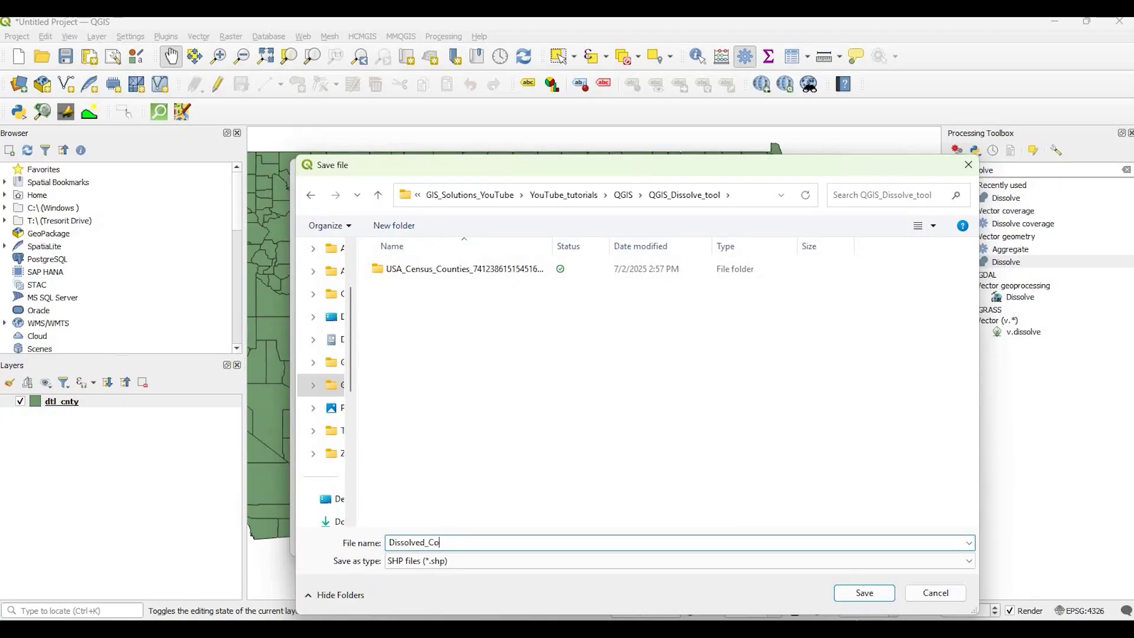
text(Dissolved_Counties_US)
click(863, 592)
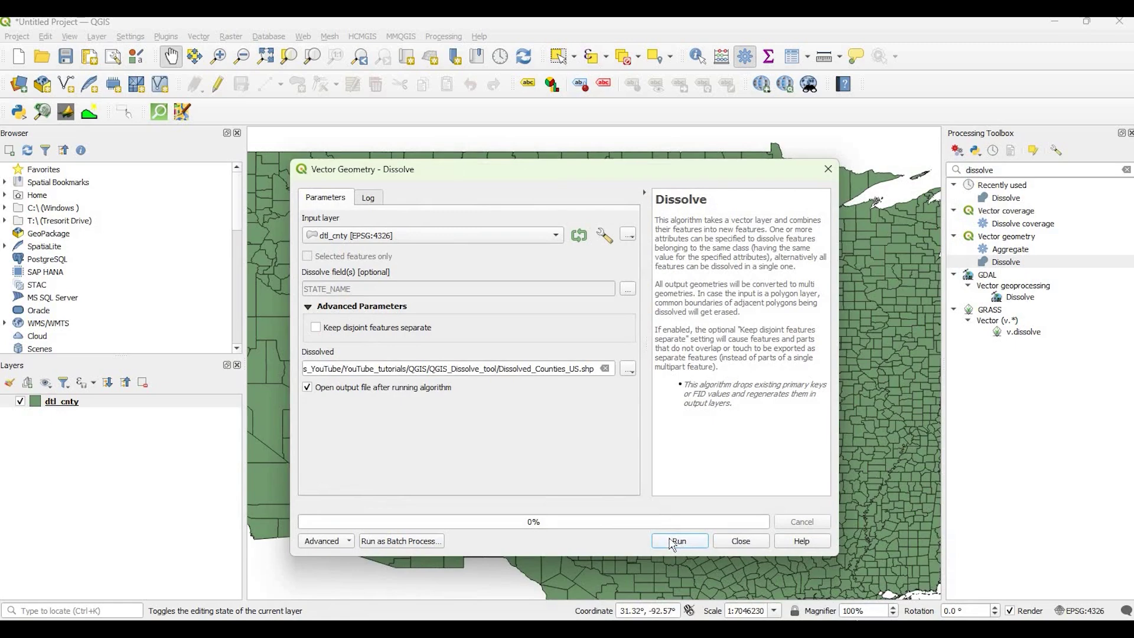
Run the dissolve, close the dialog when finished, and zoom out to inspect.
click(676, 544)
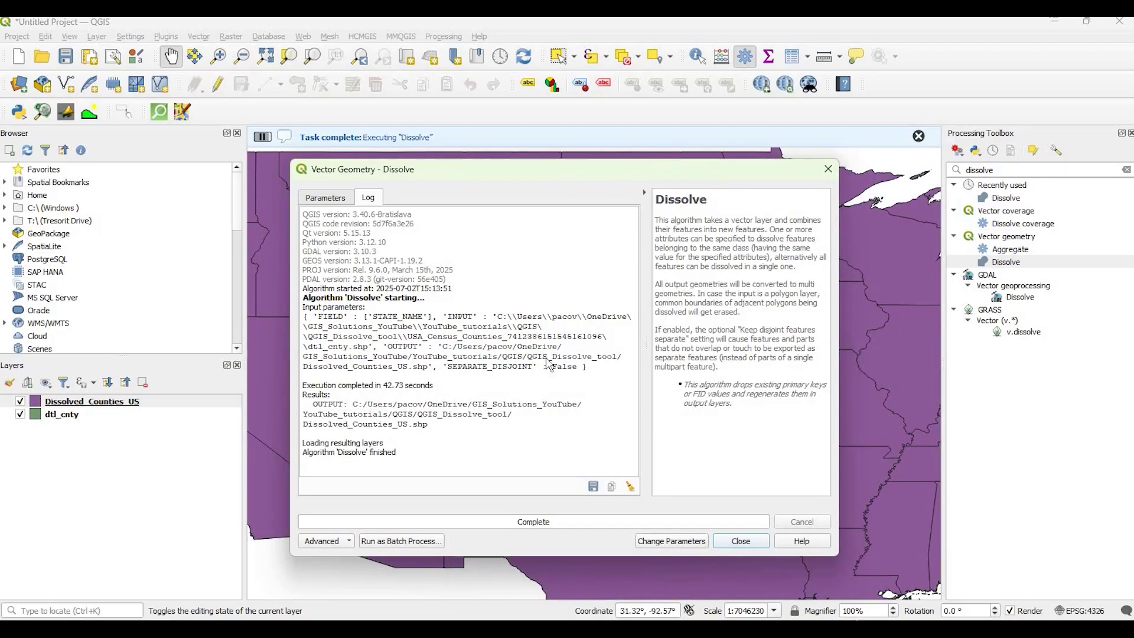
click(741, 541)
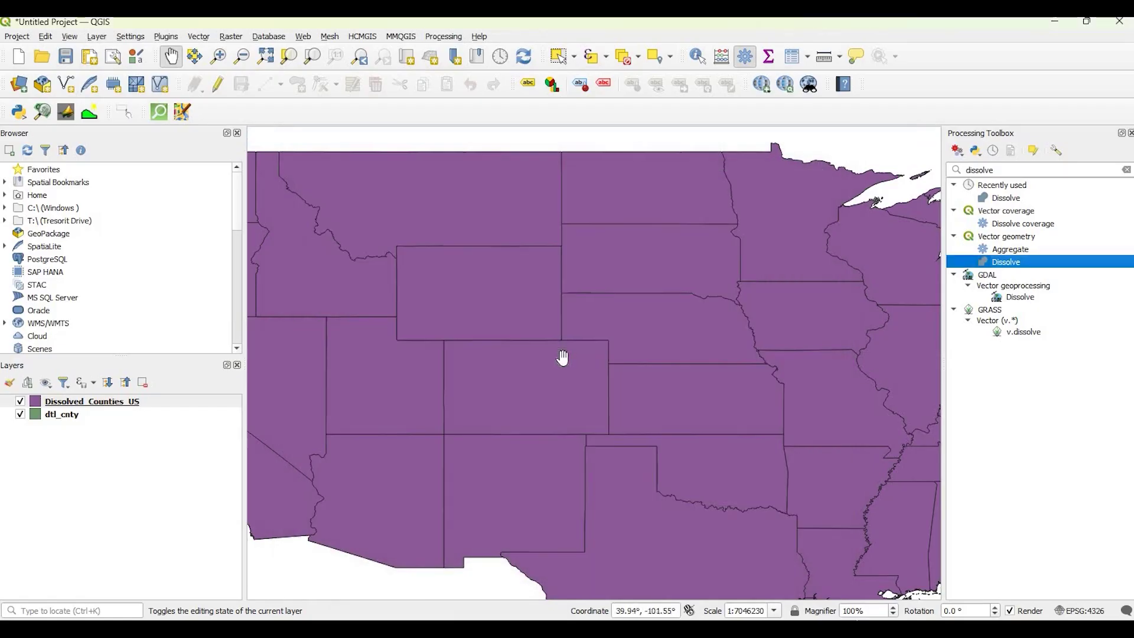
scroll(555, 367, down, 1)
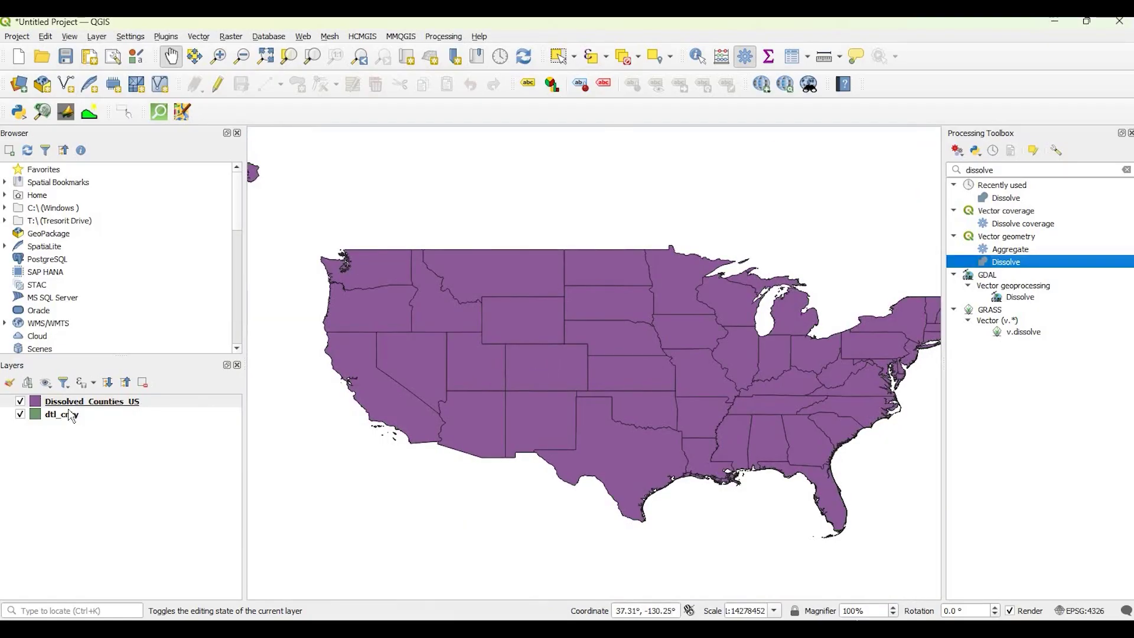
Show the dtl_cnty county layer and hide the purple Dissolved_Counties_US layer.
click(20, 416)
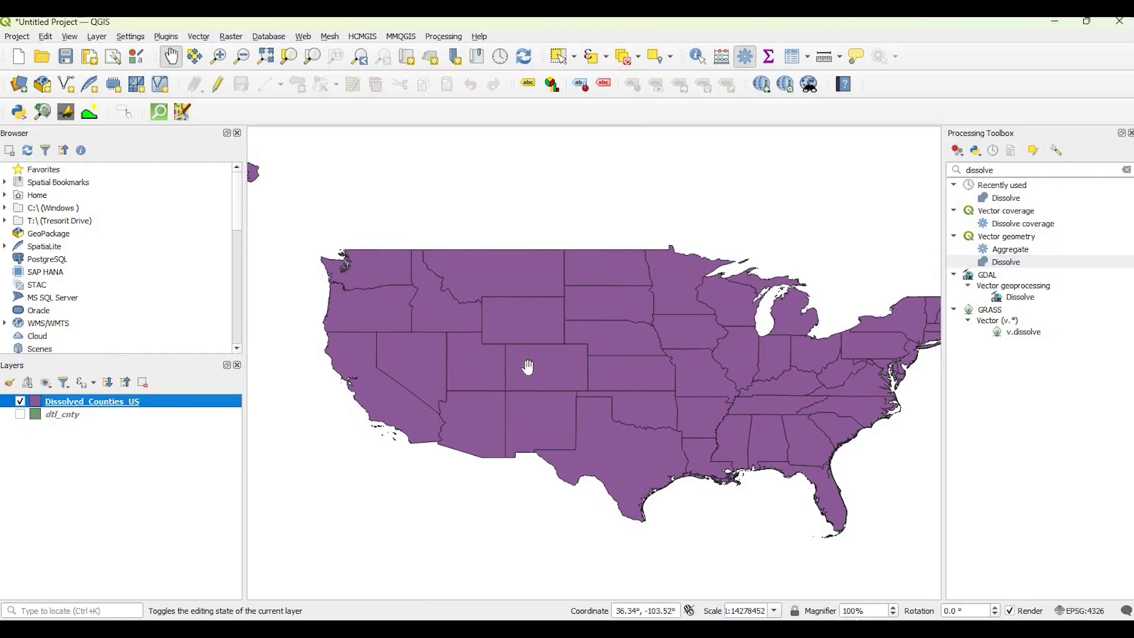
scroll(529, 374, up, 1)
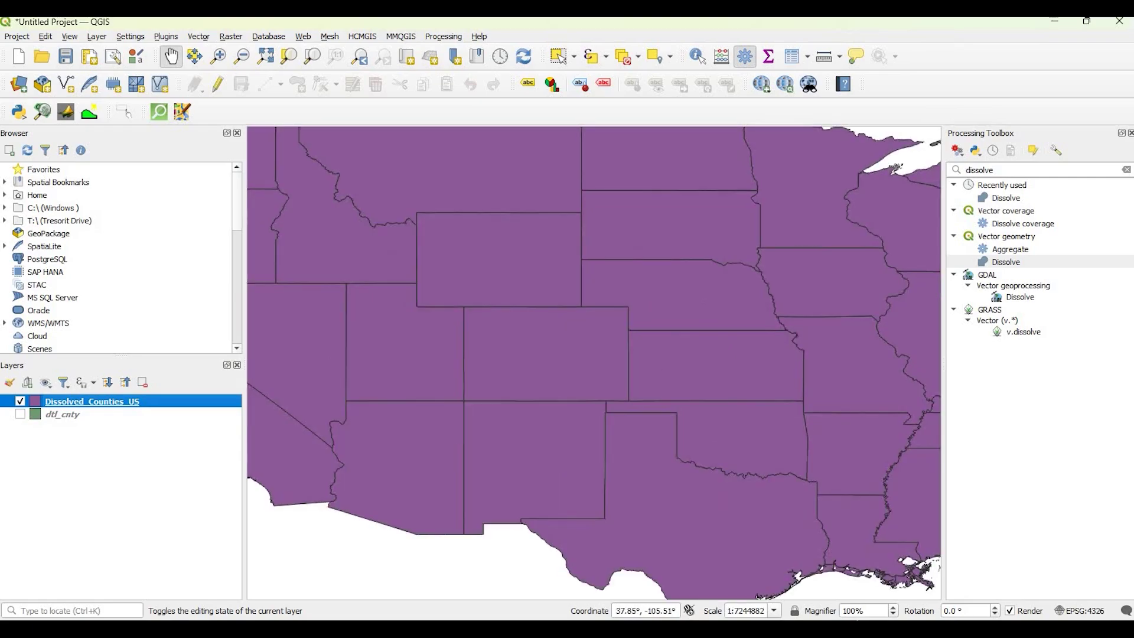
click(20, 414)
click(20, 401)
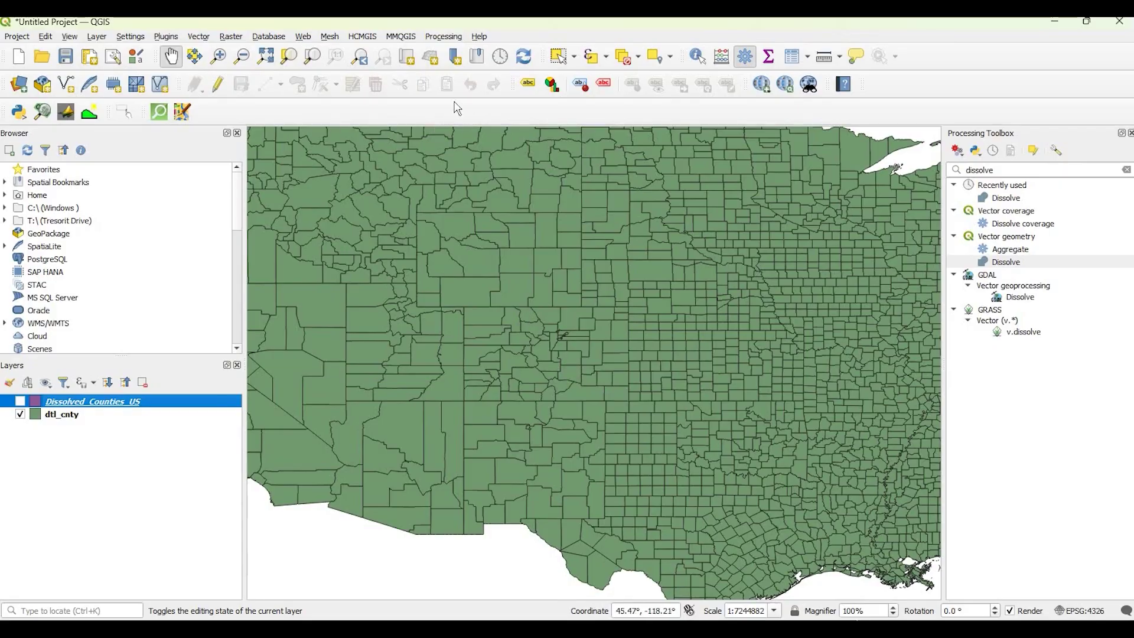
On the dtl_cnty layer, draw a selection polygon around Colorado to select its 64 counties.
click(82, 418)
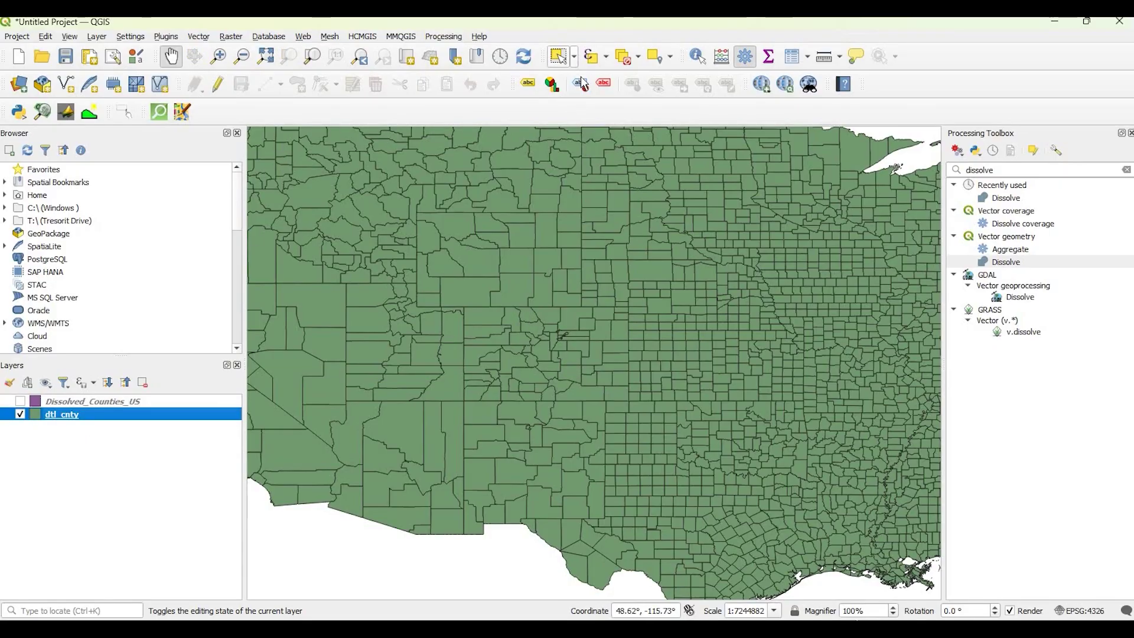
click(573, 57)
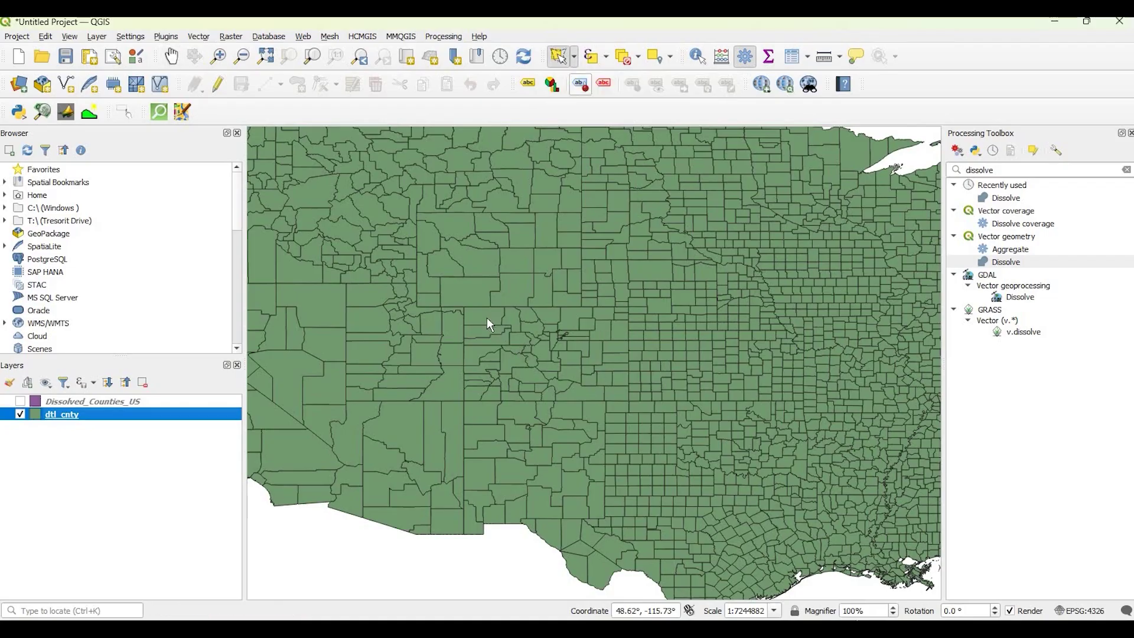
click(596, 313)
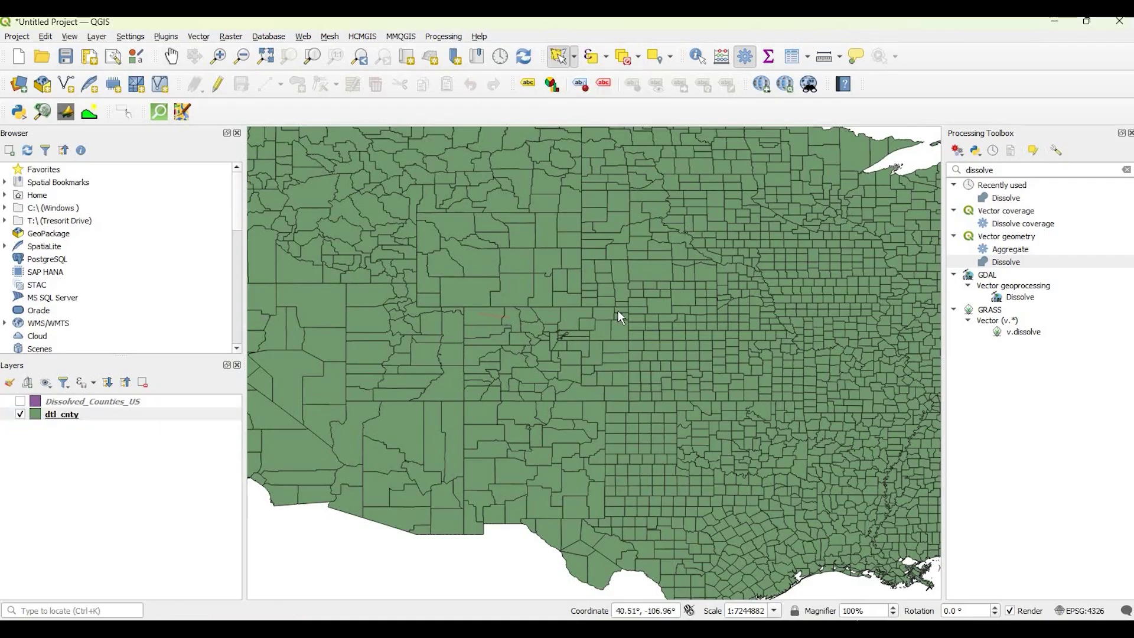
click(618, 391)
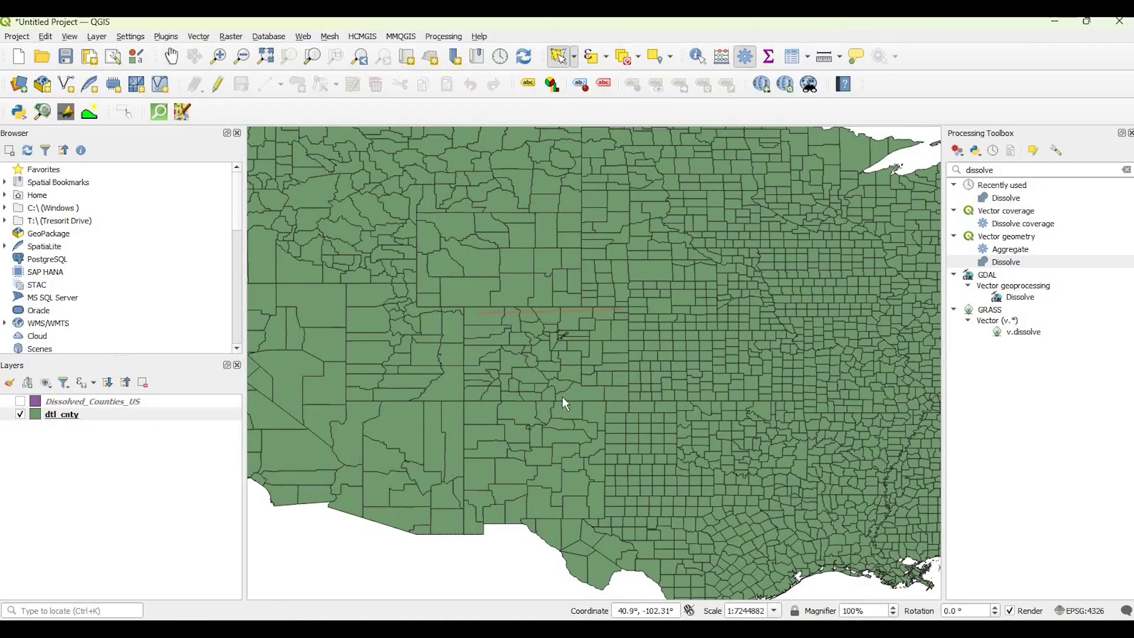
right_click(474, 392)
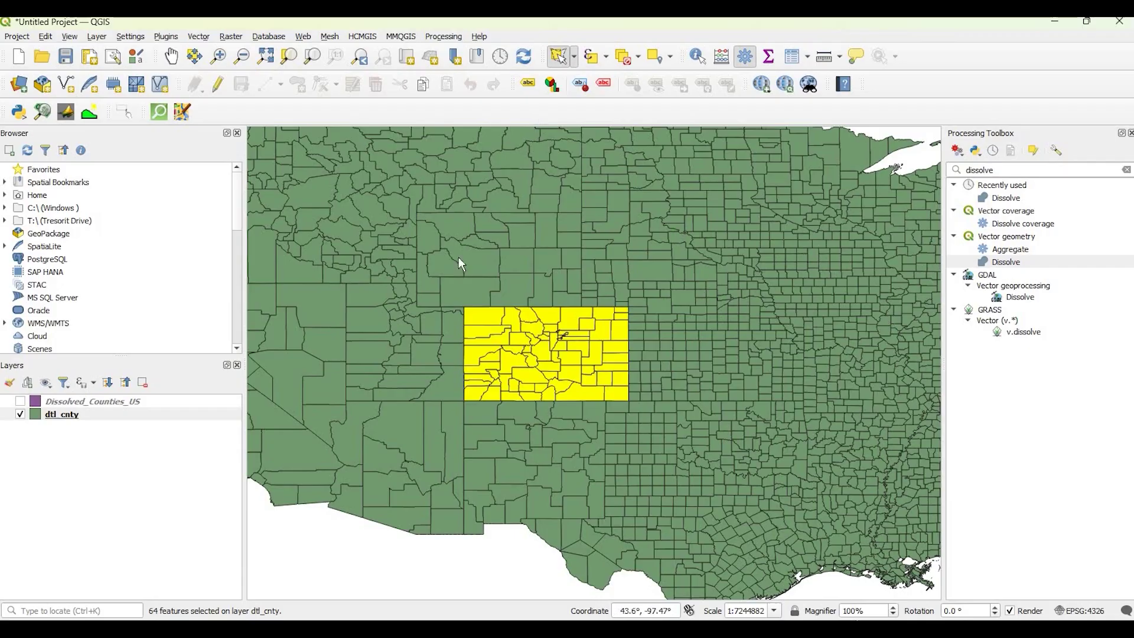
Clear the Colorado county selection and briefly view the dtl_cnty layer properties.
click(628, 60)
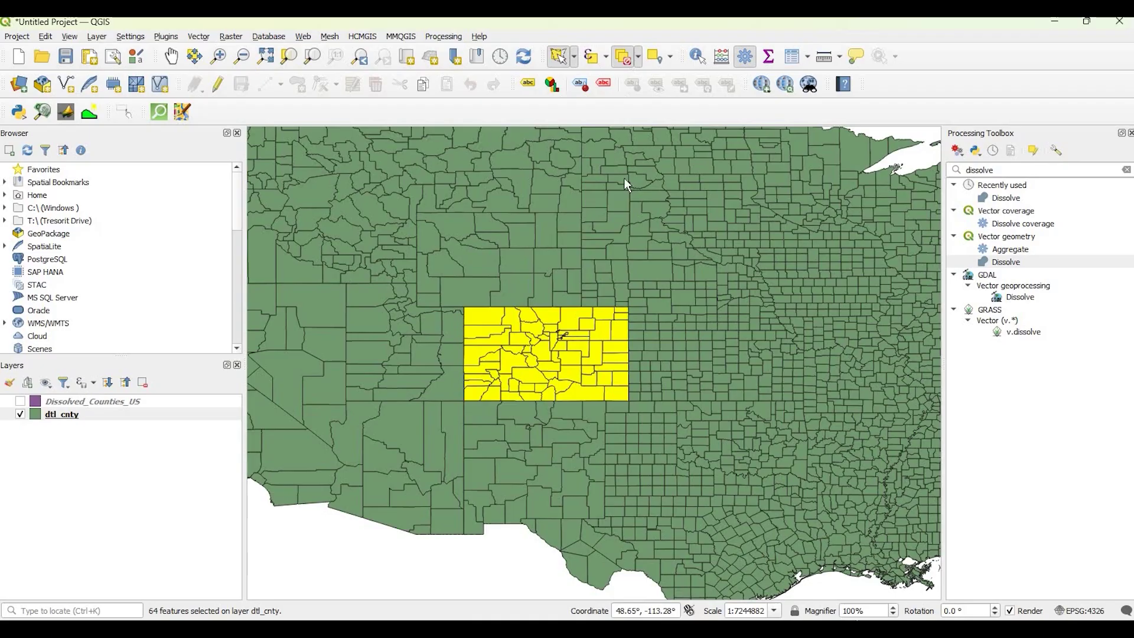
double_click(61, 415)
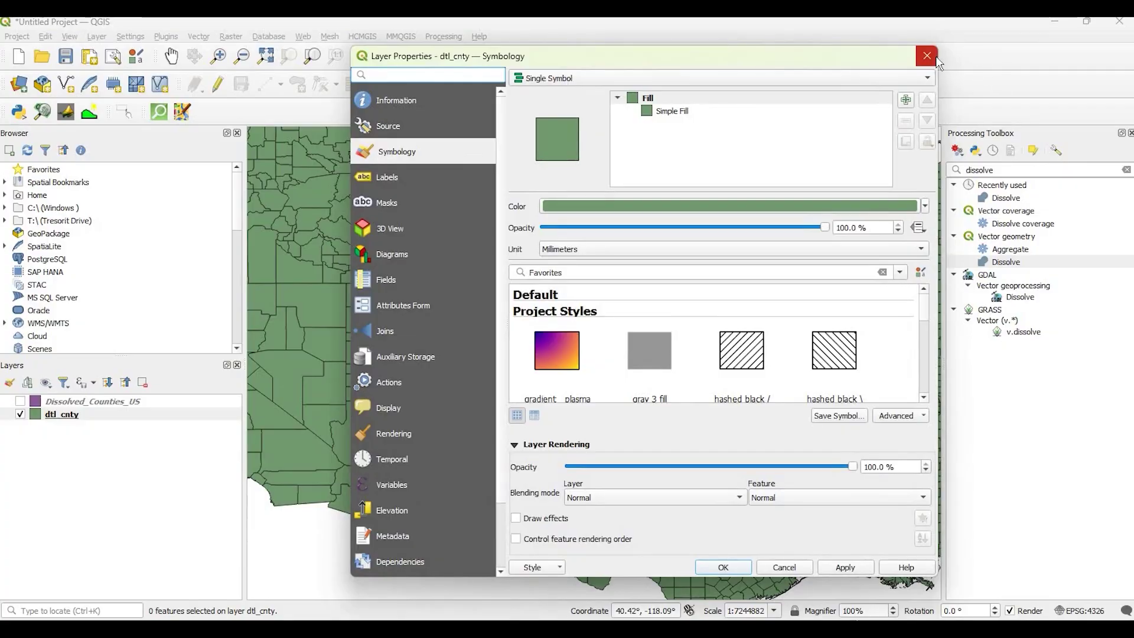
key(Escape)
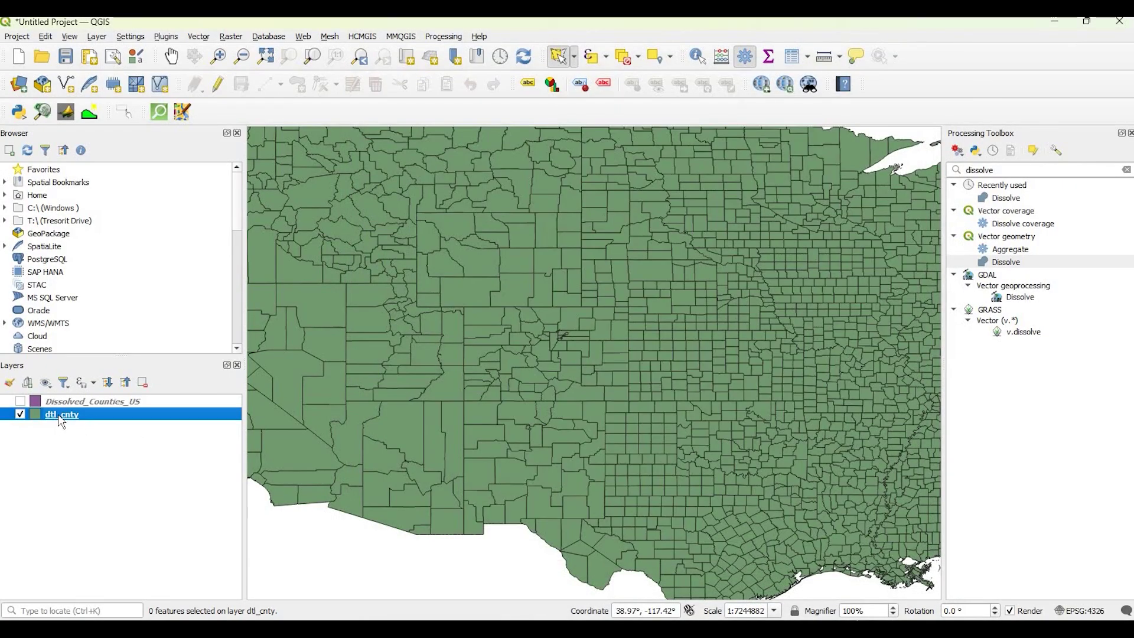
Open the dtl_cnty attribute table from the layer's context menu.
mouse_move(59, 420)
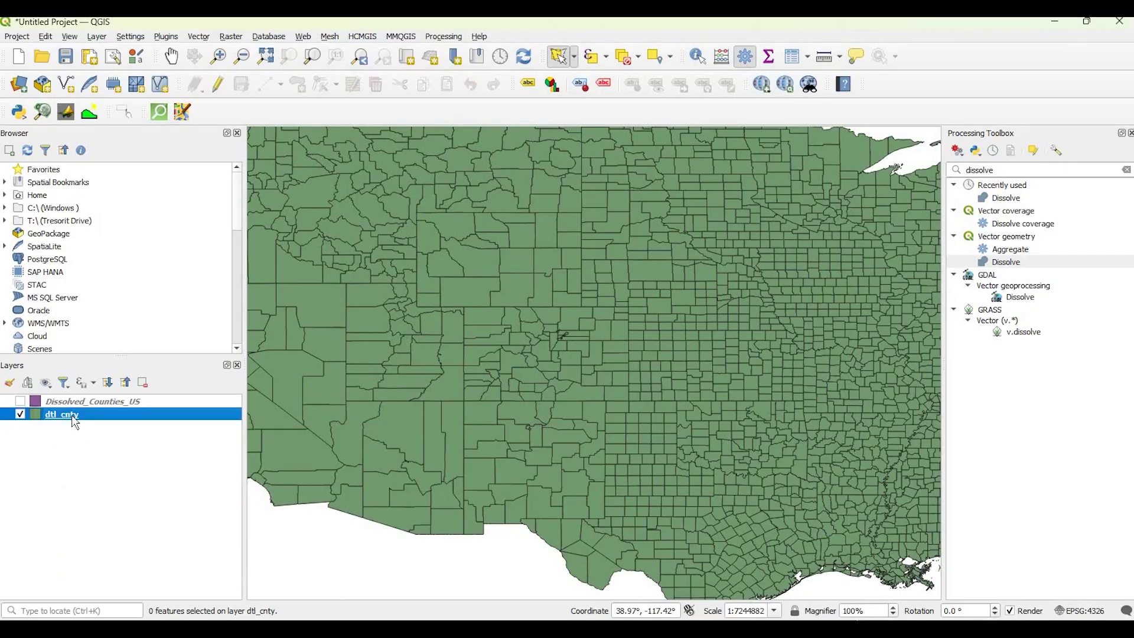
right_click(95, 412)
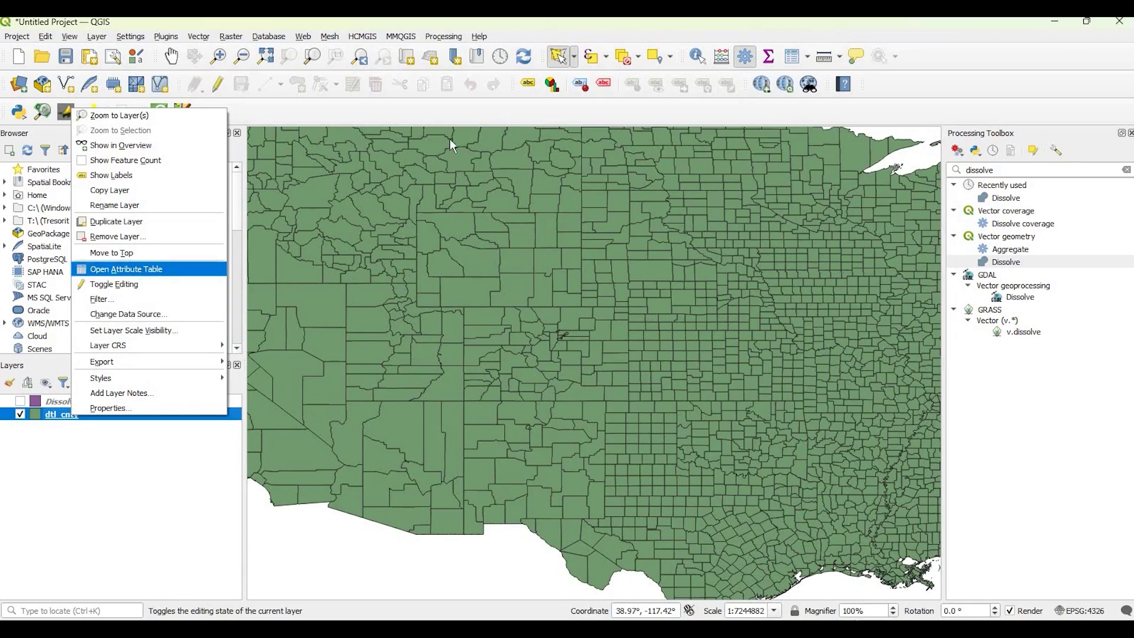
key(Return)
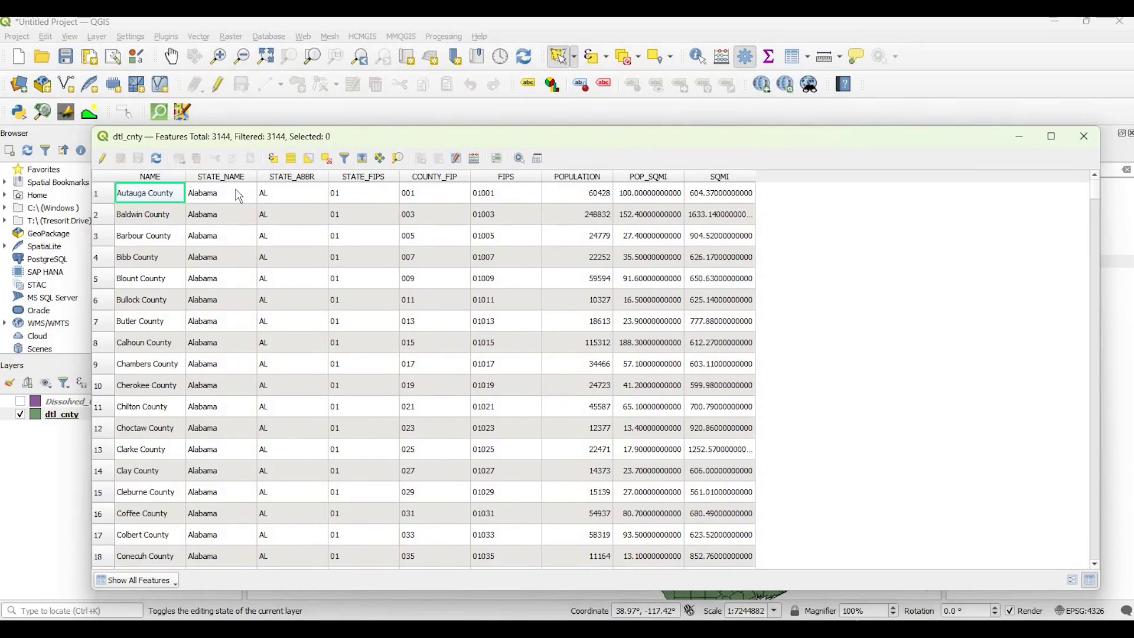
In Select by Expression, start the expression with the STATE_NAME field and an equals sign.
click(272, 161)
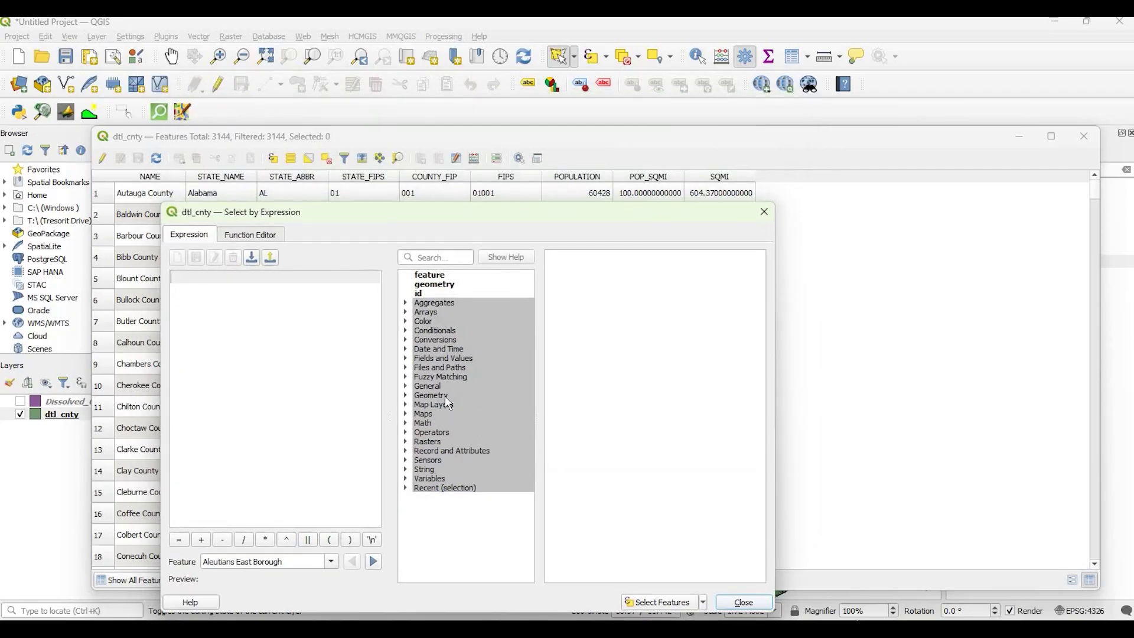
click(406, 359)
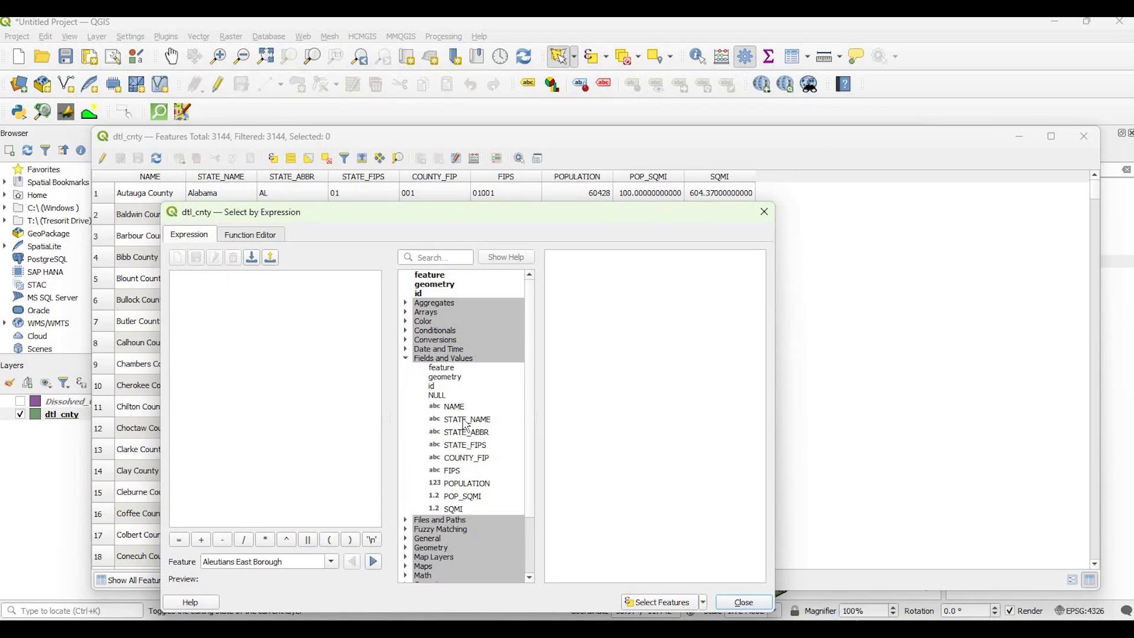
double_click(466, 420)
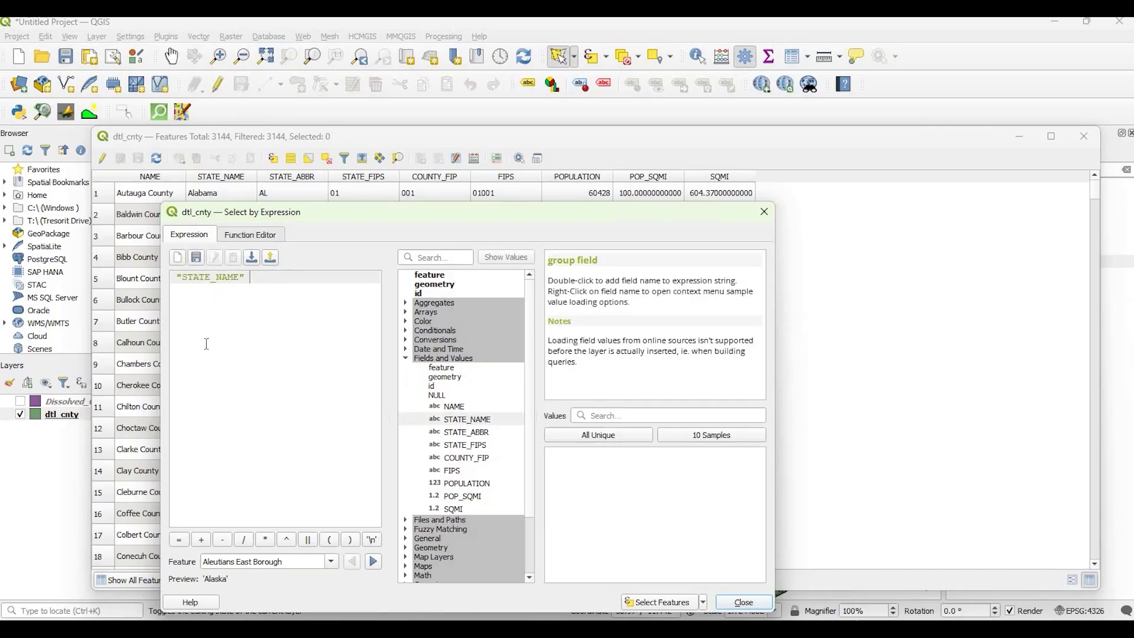
click(179, 539)
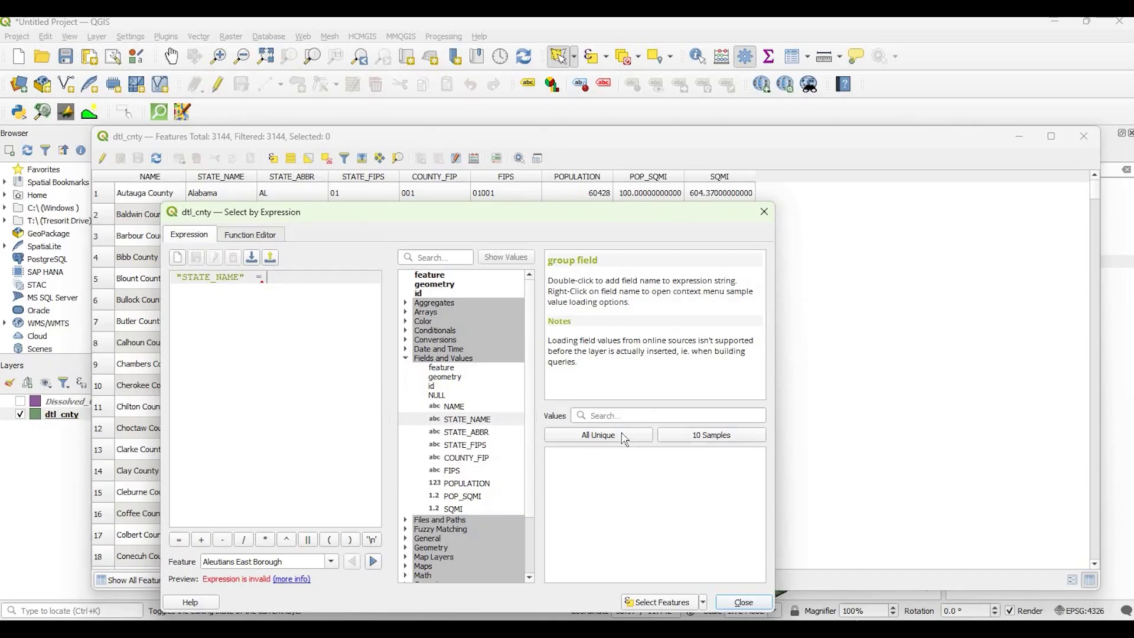
Complete the expression as "STATE_NAME" = 'Colorado' and select the 64 matching counties.
click(713, 437)
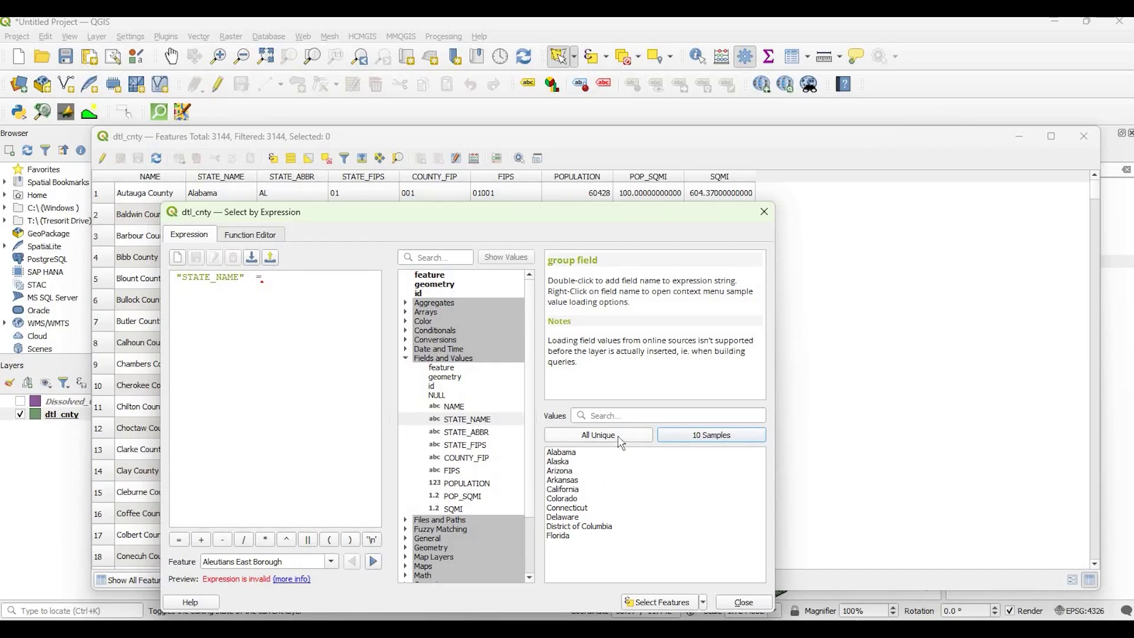
double_click(568, 509)
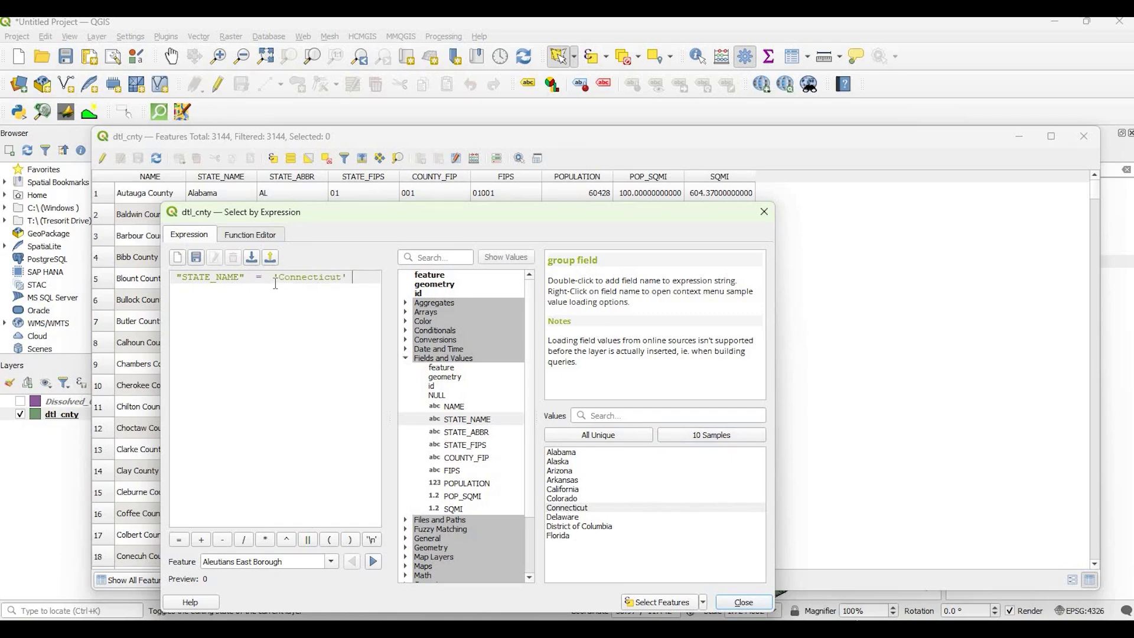
drag(275, 283, 352, 283)
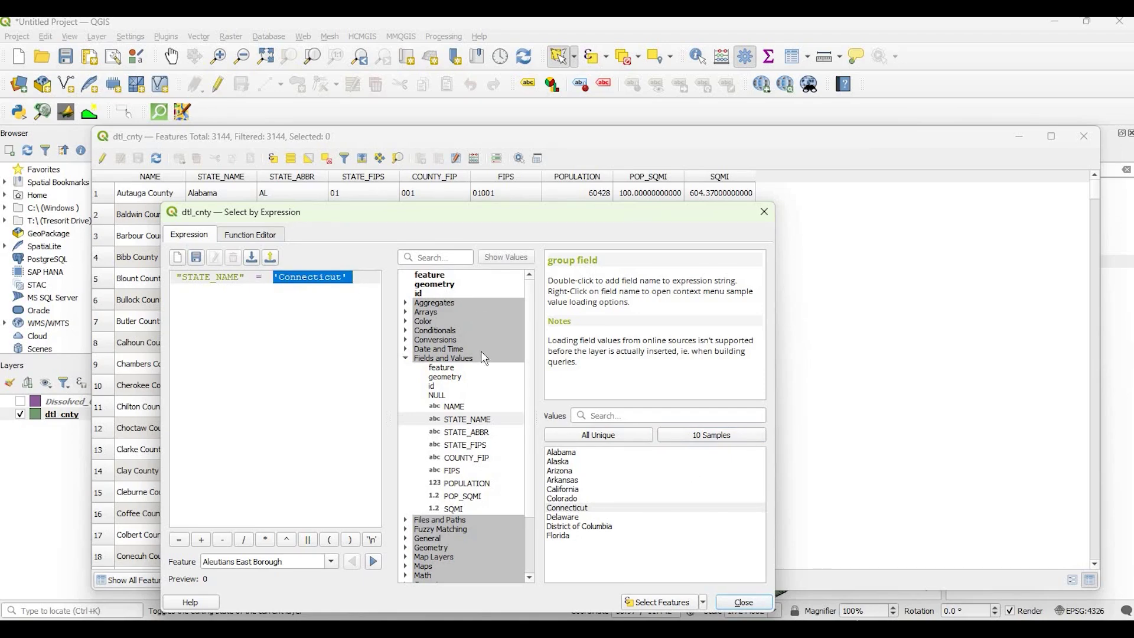
key(BackSpace)
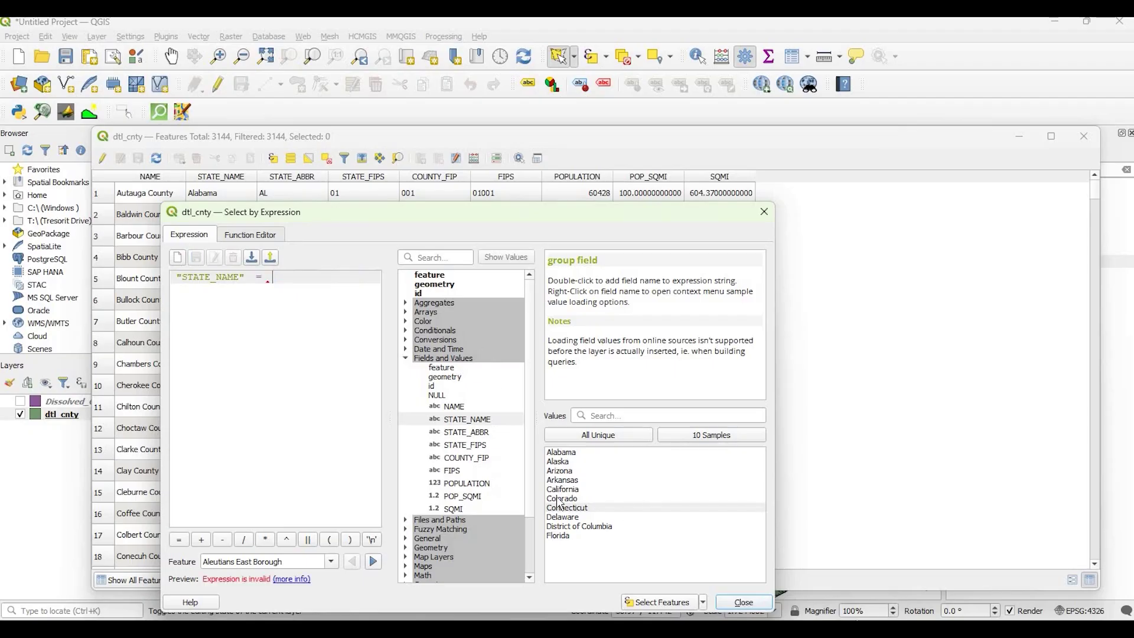
double_click(561, 498)
drag(416, 220, 416, 171)
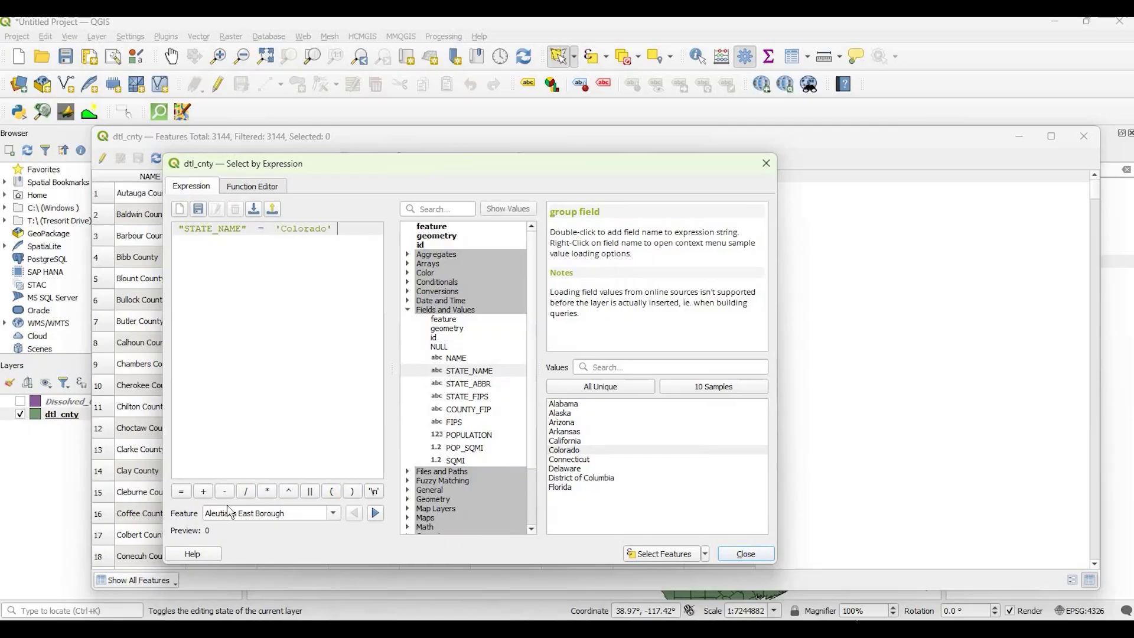
click(657, 554)
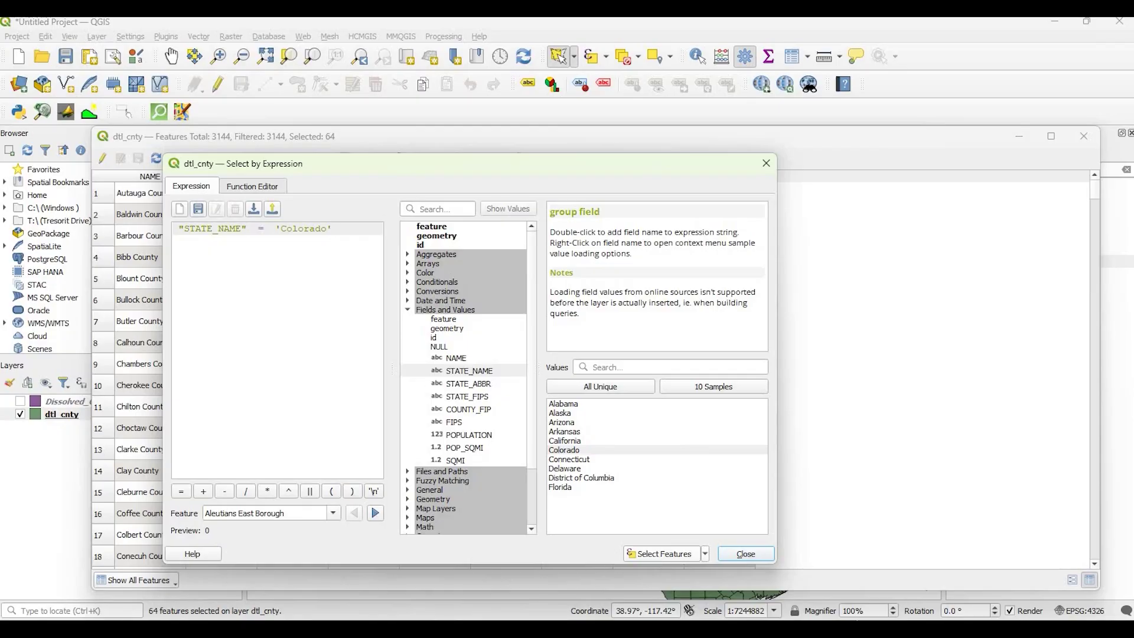
Close the expression window, list only the 64 selected counties, then show all 3144 again.
click(755, 555)
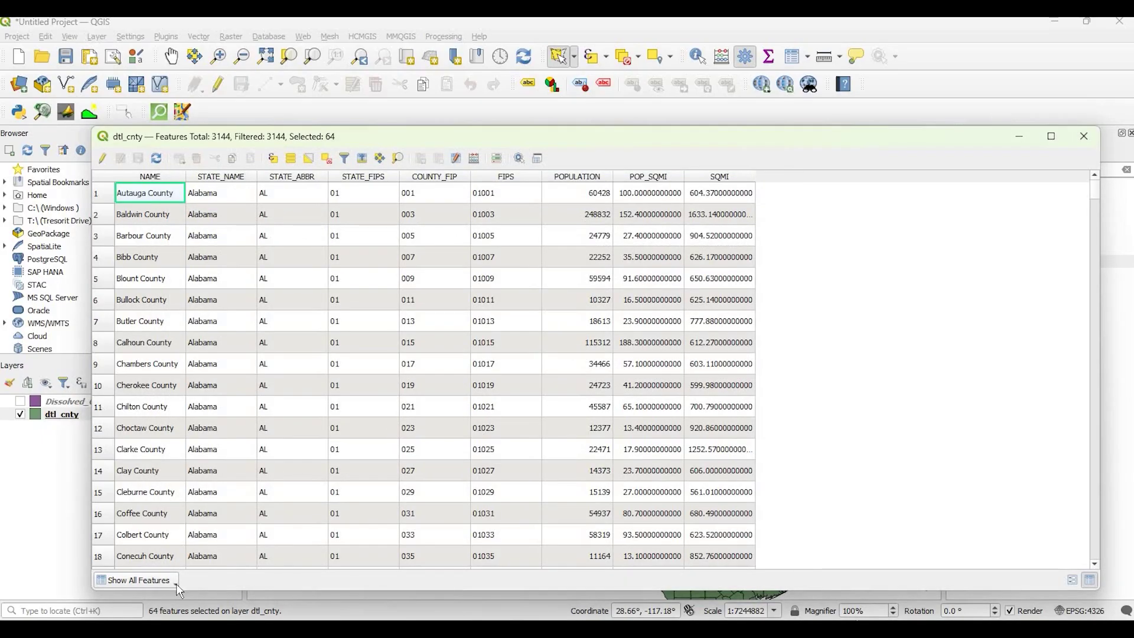
click(172, 582)
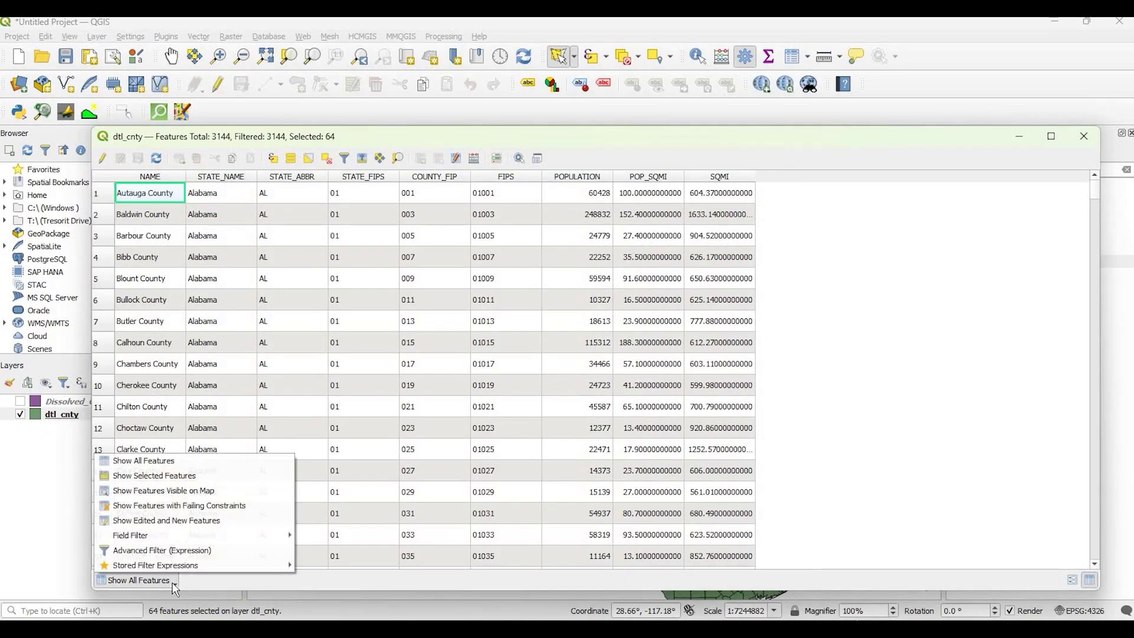
click(147, 475)
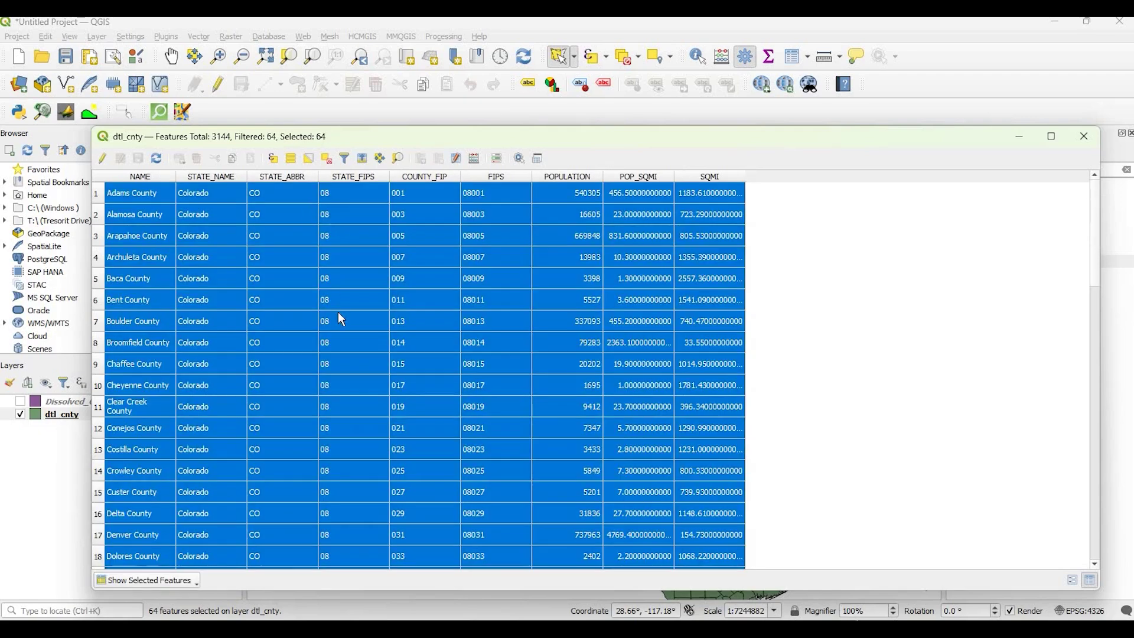
scroll(338, 322, down, 15)
scroll(247, 544, up, 13)
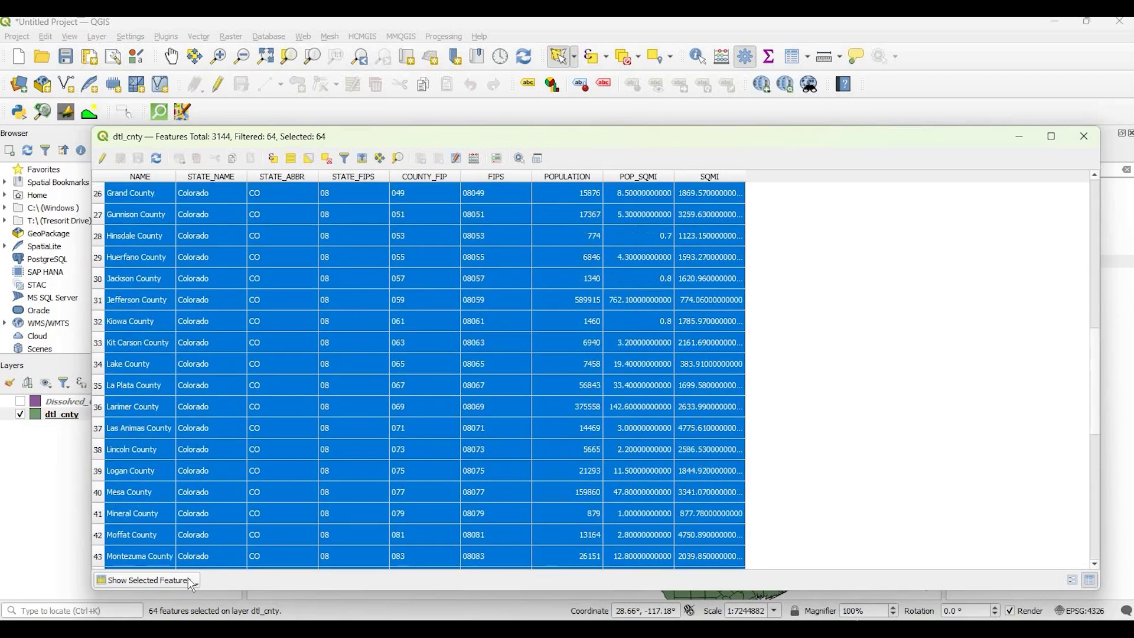
click(147, 579)
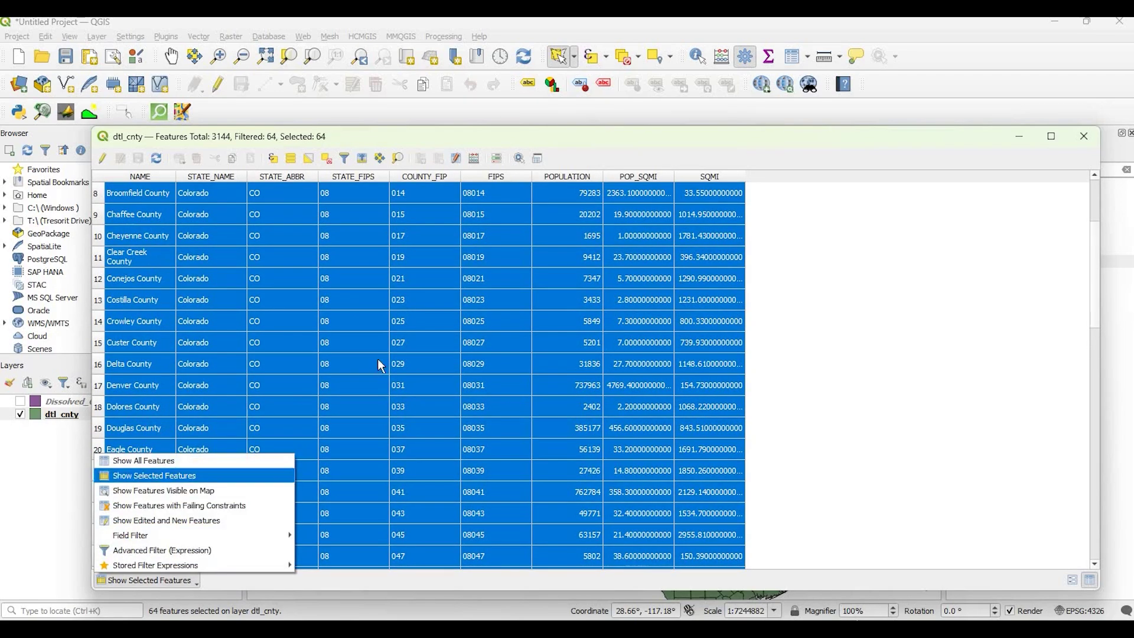
click(152, 459)
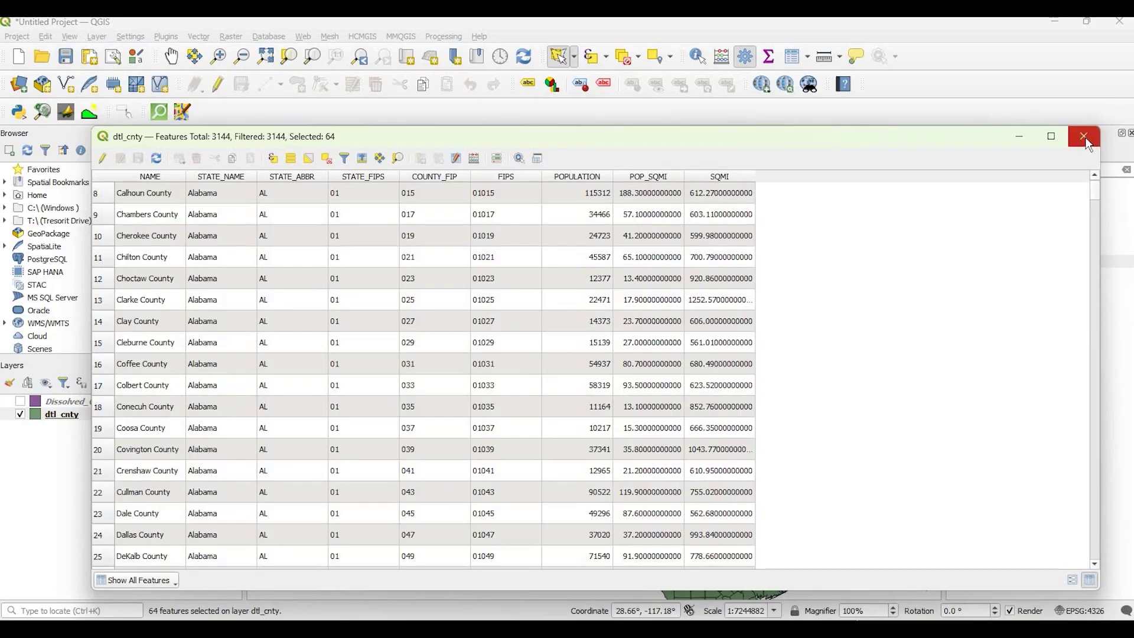
Run Dissolve on dtl_cnty with Selected features only and STATE_NAME as the dissolve field.
click(1088, 144)
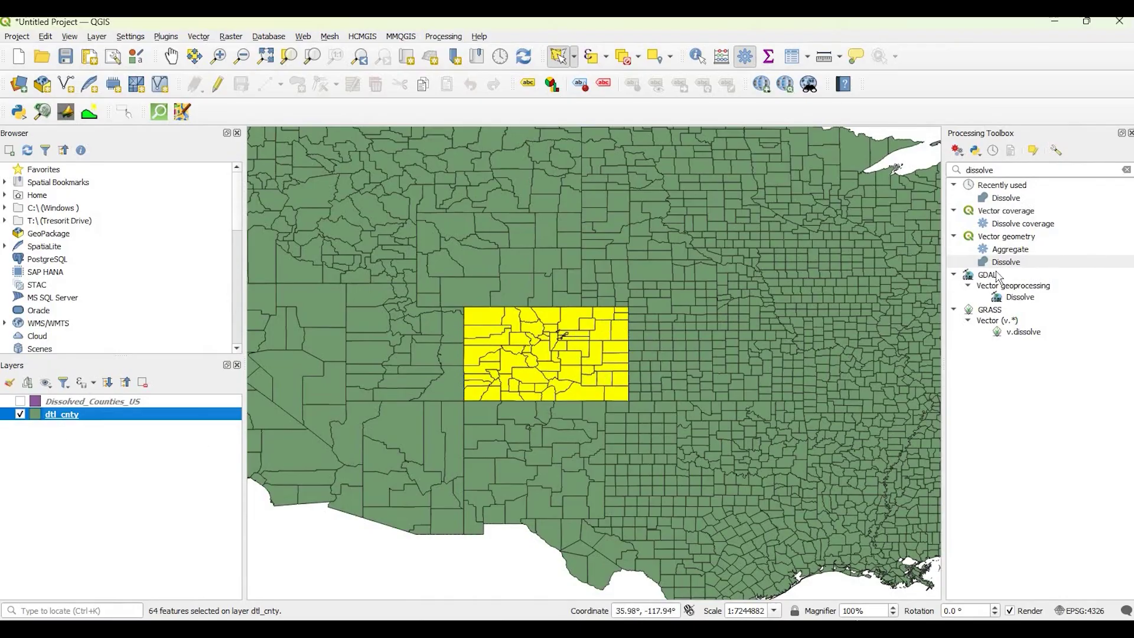
double_click(1006, 262)
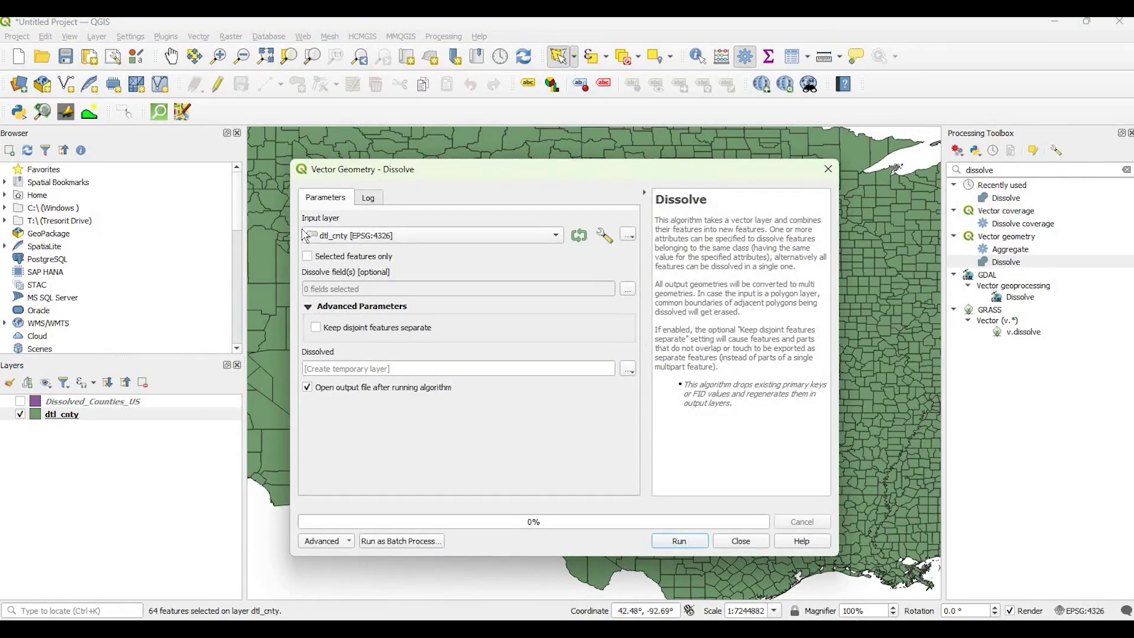
click(384, 241)
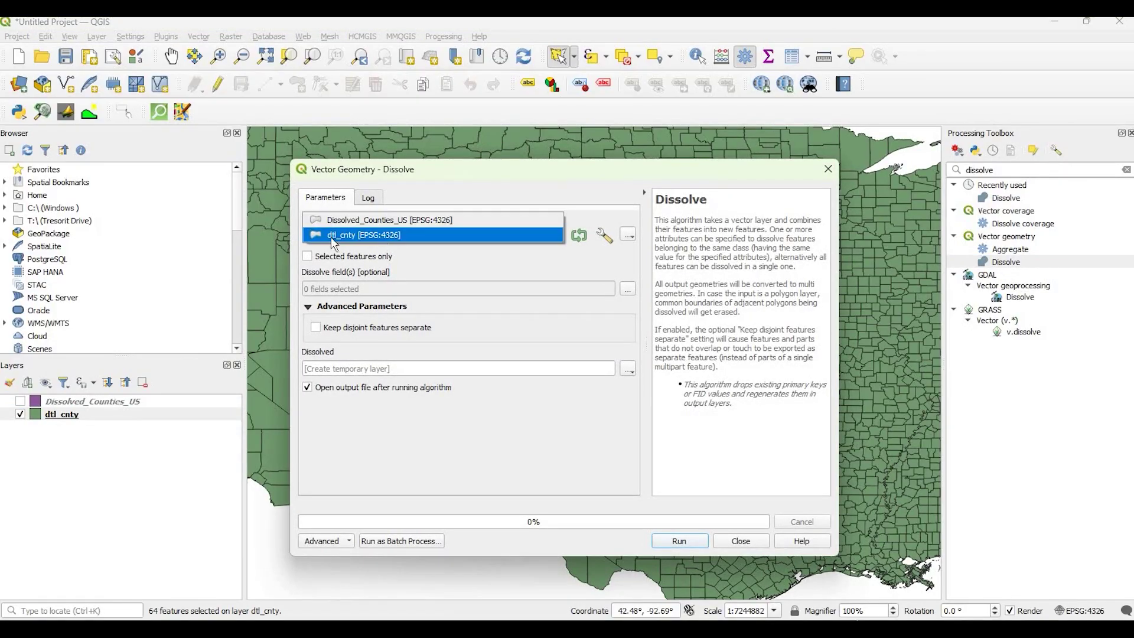
click(100, 408)
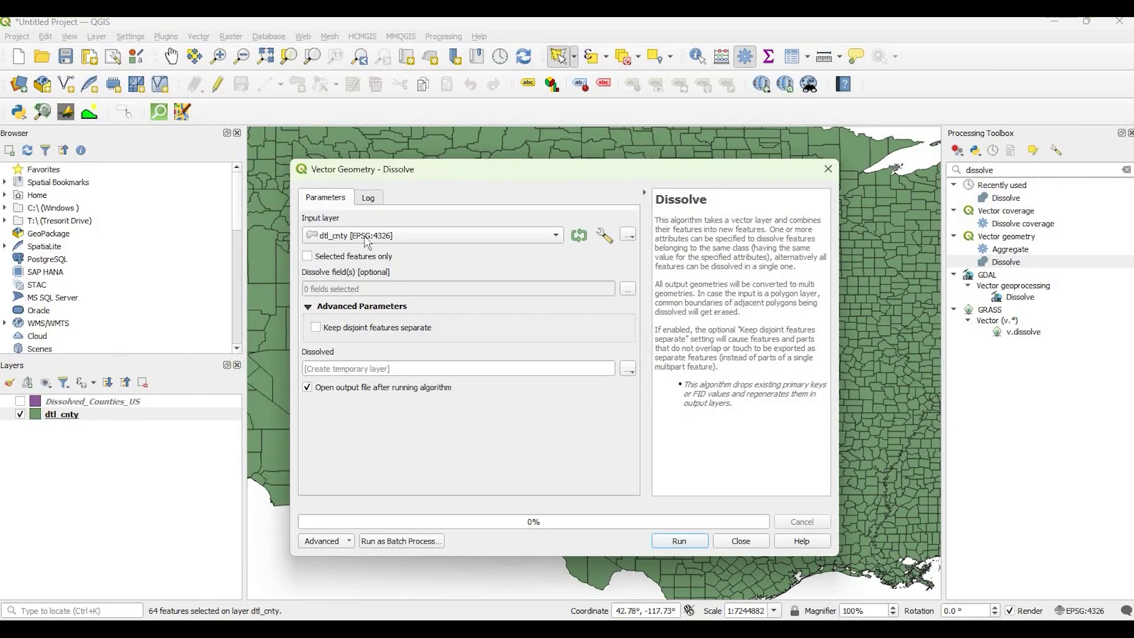
click(339, 260)
click(626, 291)
click(313, 249)
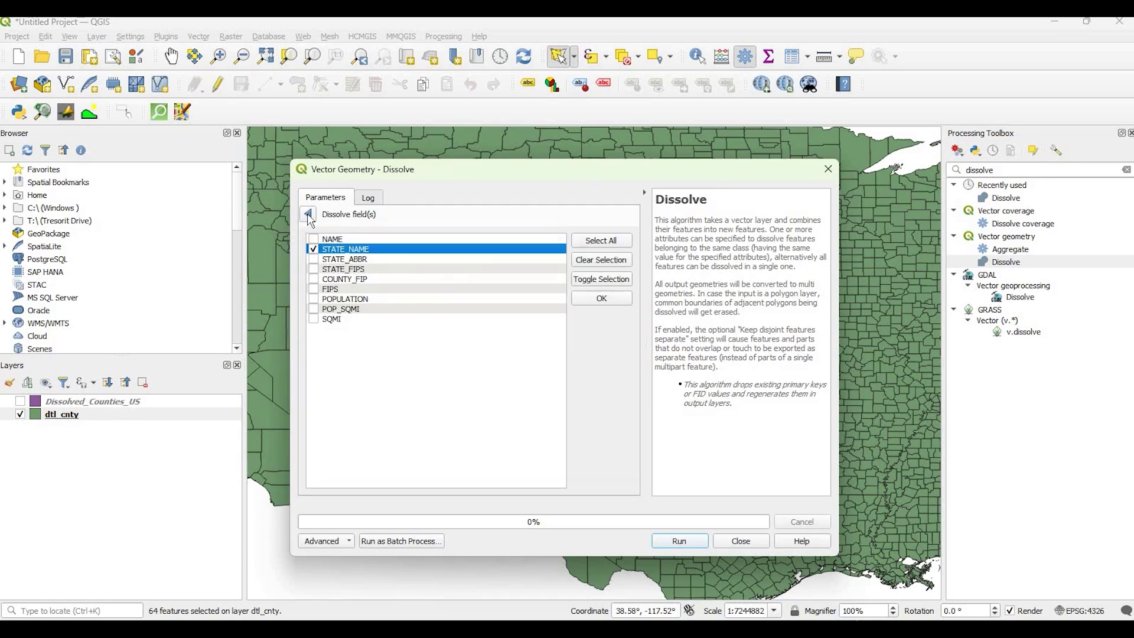
click(308, 216)
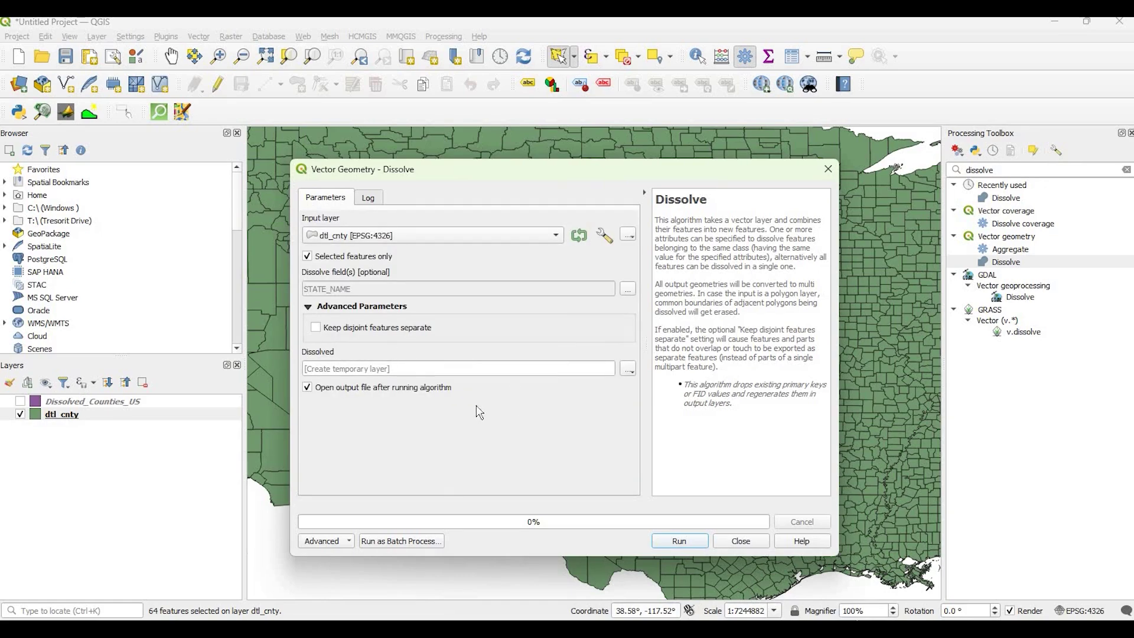
click(688, 543)
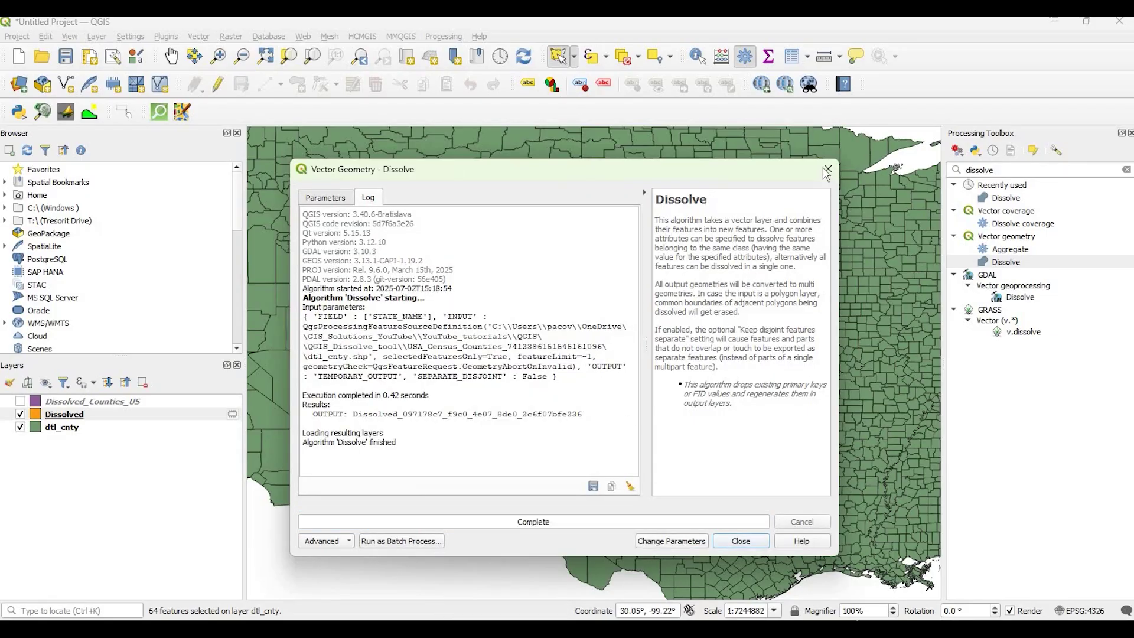
key(Escape)
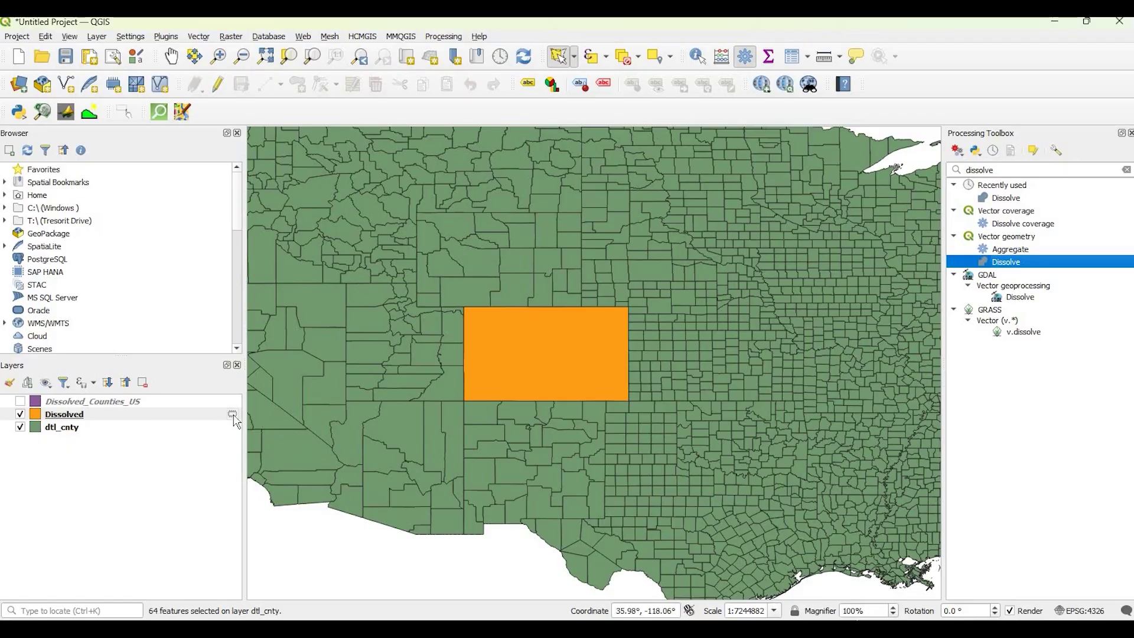
mouse_move(234, 416)
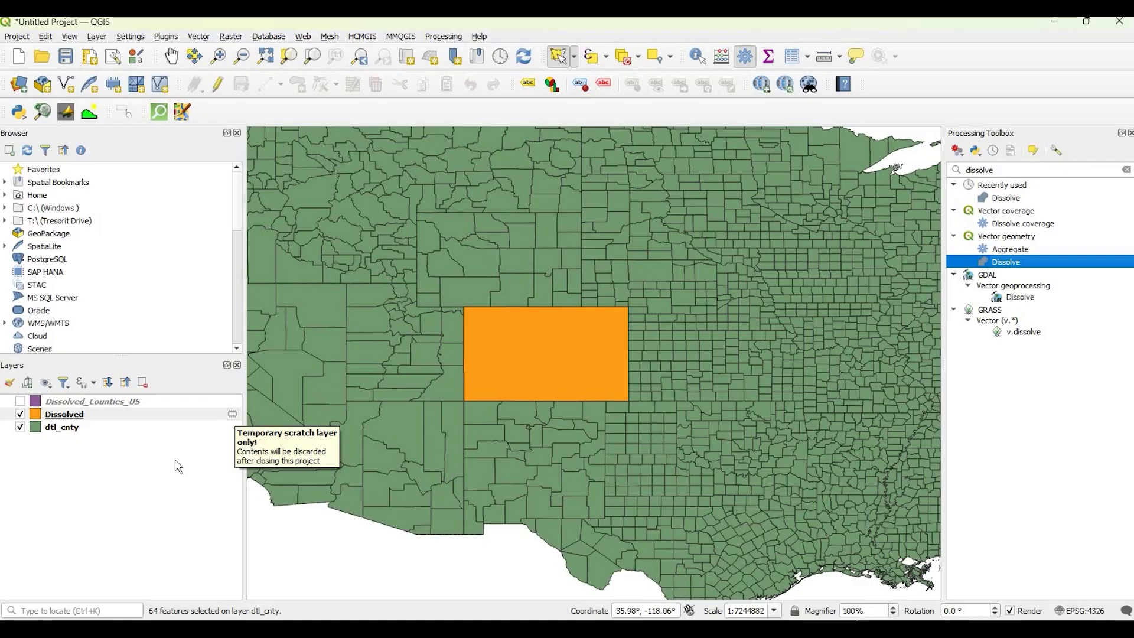
click(83, 418)
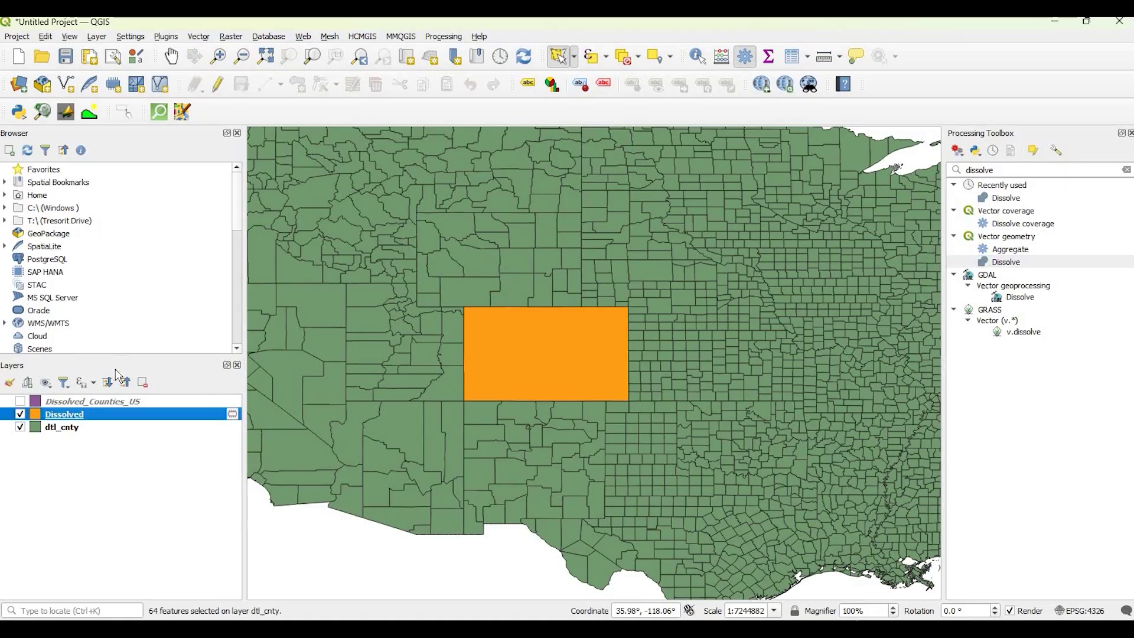
right_click(82, 418)
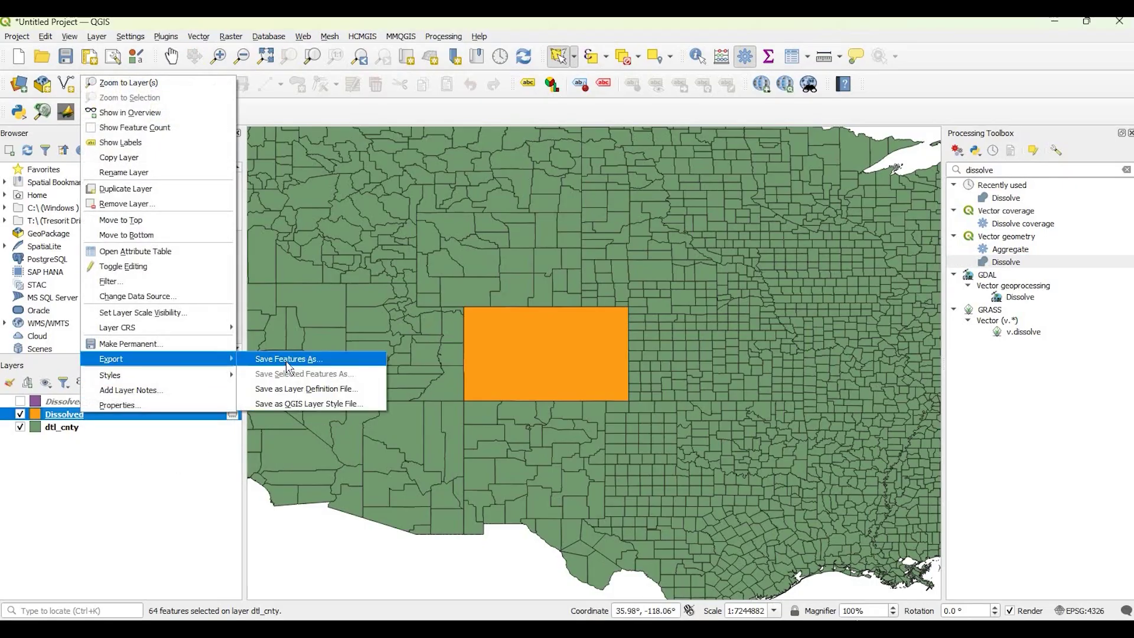
click(307, 362)
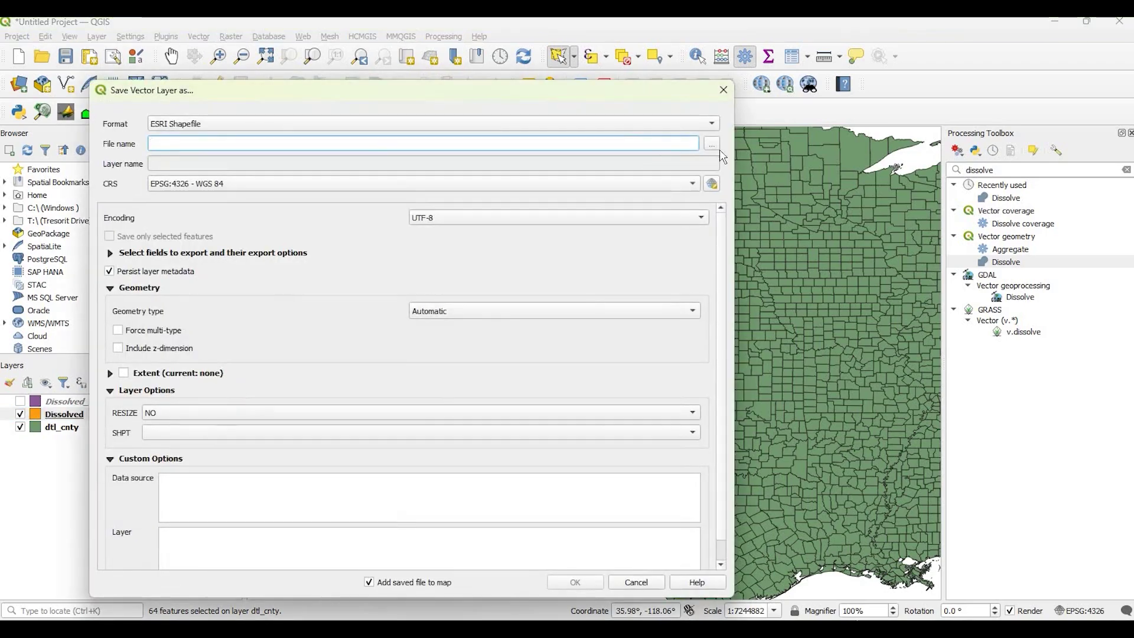
click(723, 90)
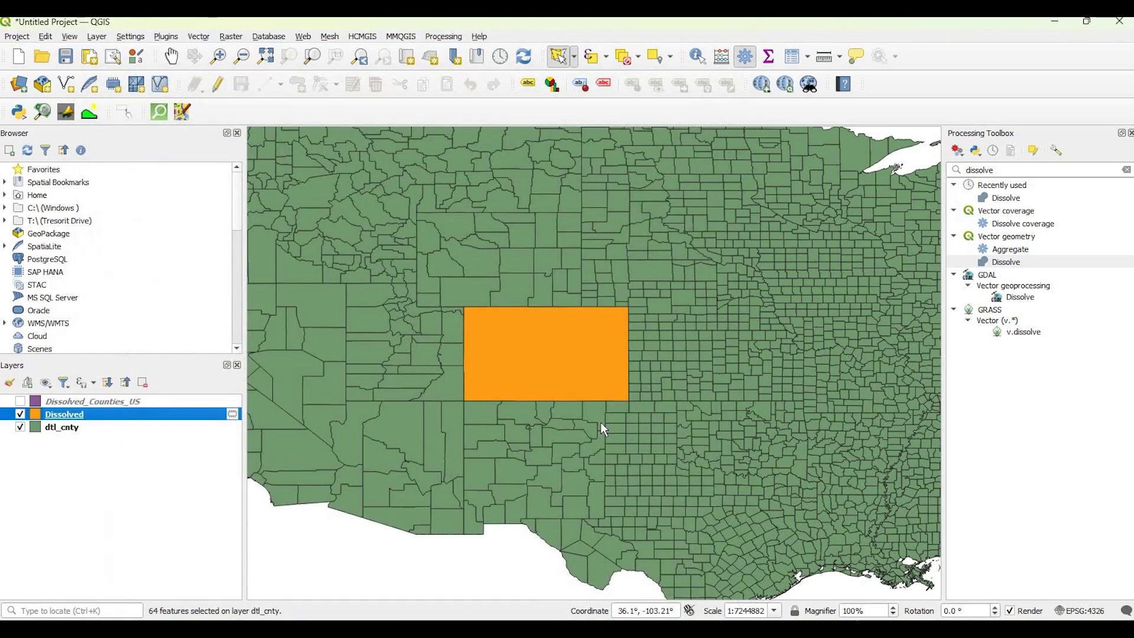